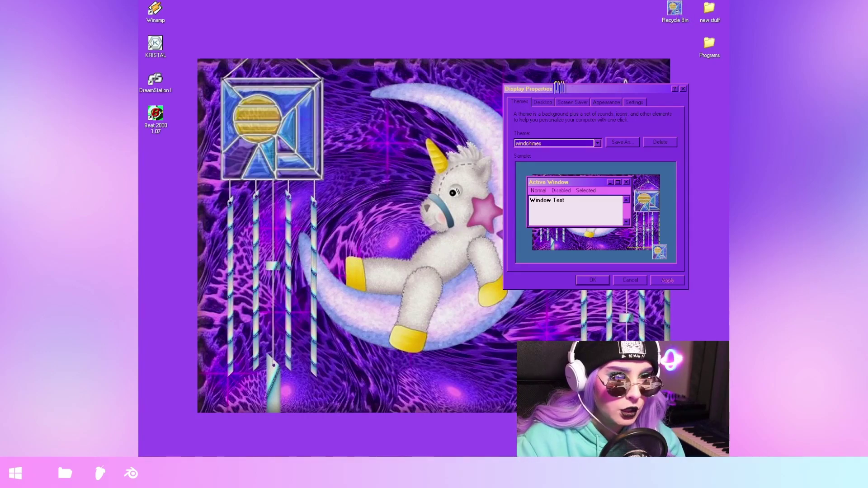
pyautogui.moveTo(577, 89); pyautogui.dragTo(568, 73)
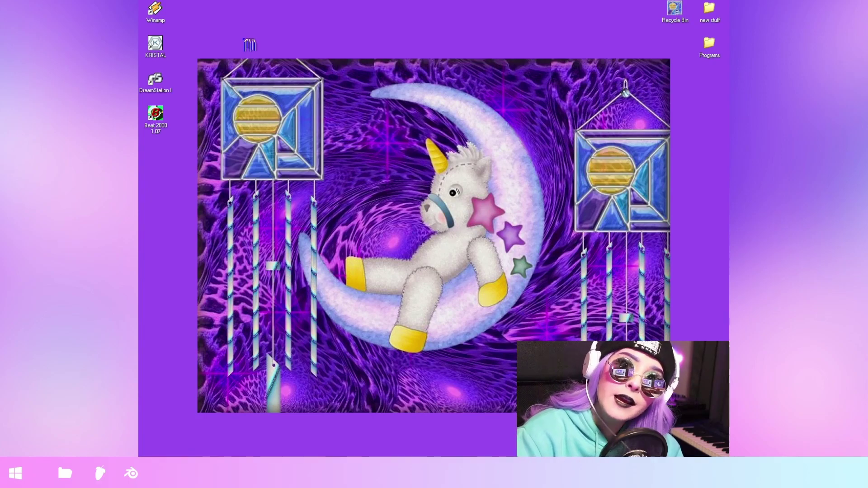
# Launch KRISTAL Audio Engine from the desktop and load the DRUMS4 sample from the Drums folder onto Waver 1.
pyautogui.doubleClick(163, 48)
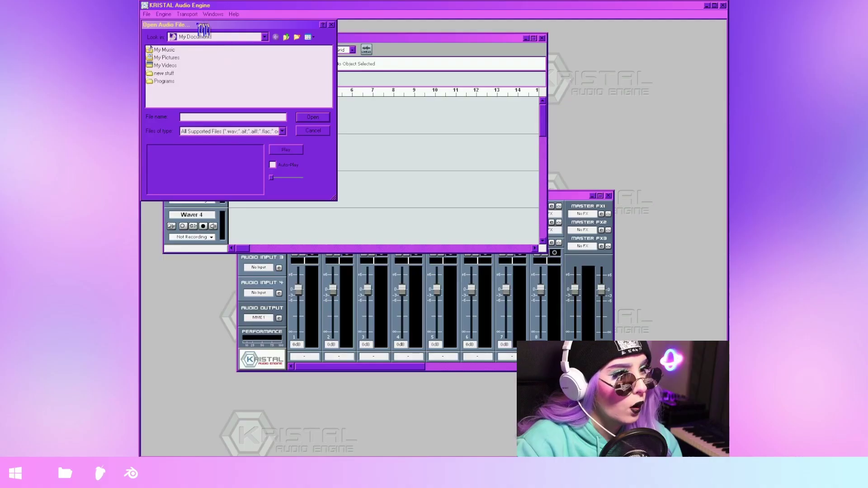
pyautogui.moveTo(203, 29); pyautogui.dragTo(334, 68)
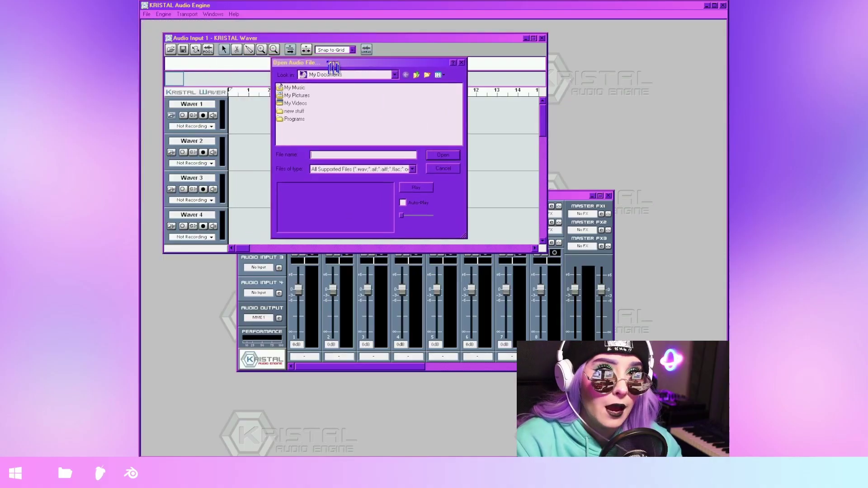
pyautogui.click(421, 87)
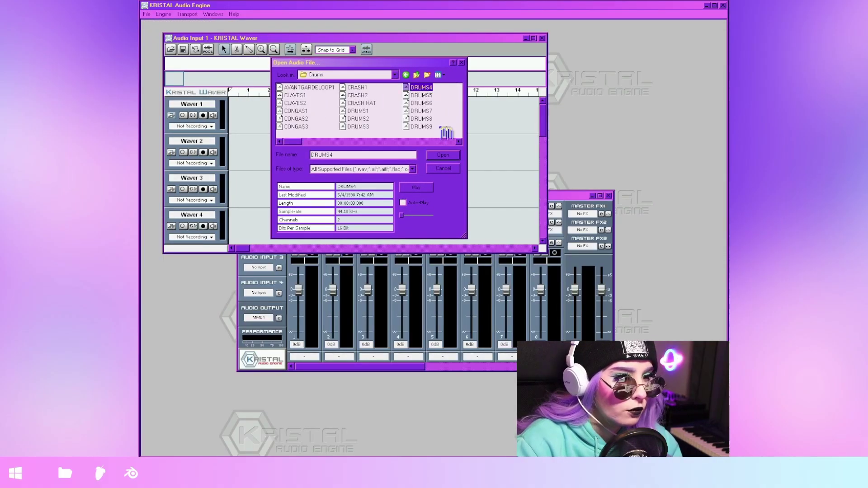
pyautogui.click(450, 156)
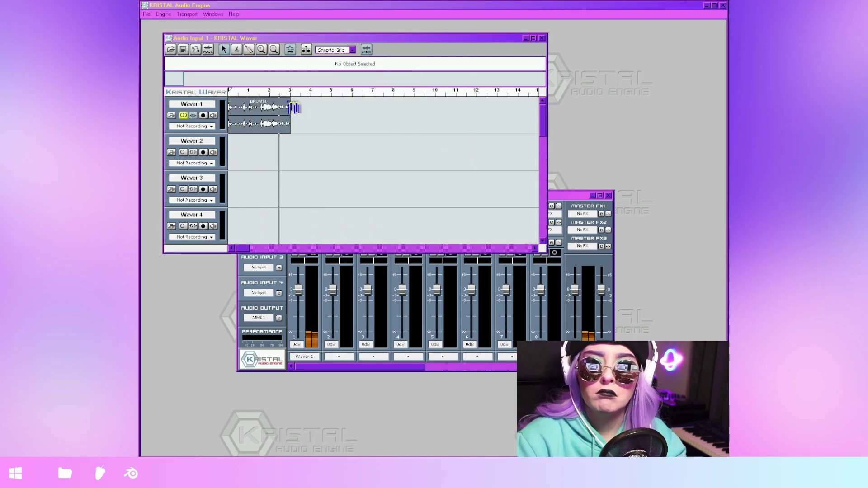
# Open the folder selection for VST Folder 1 in the VST effects preferences.
pyautogui.moveTo(576, 202); pyautogui.dragTo(603, 137)
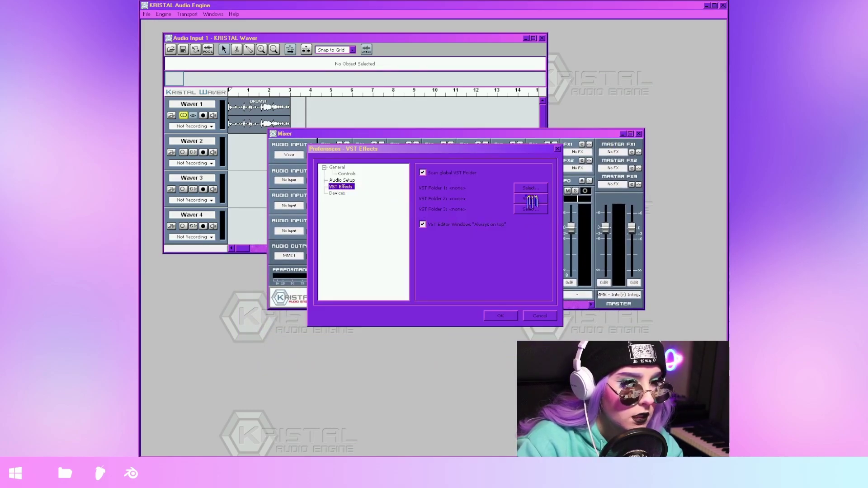
pyautogui.click(530, 187)
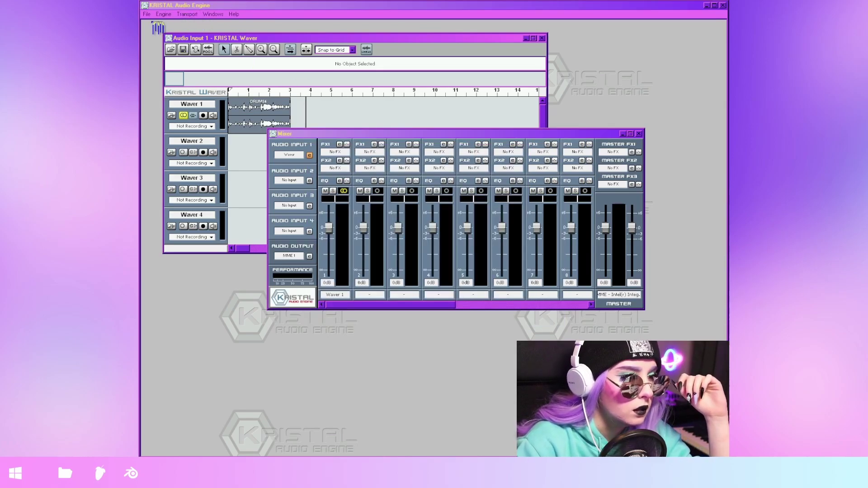
# Set the Transport's metronome tempo to 160 BPM and stop playback of the arranged drum loops.
pyautogui.click(166, 17)
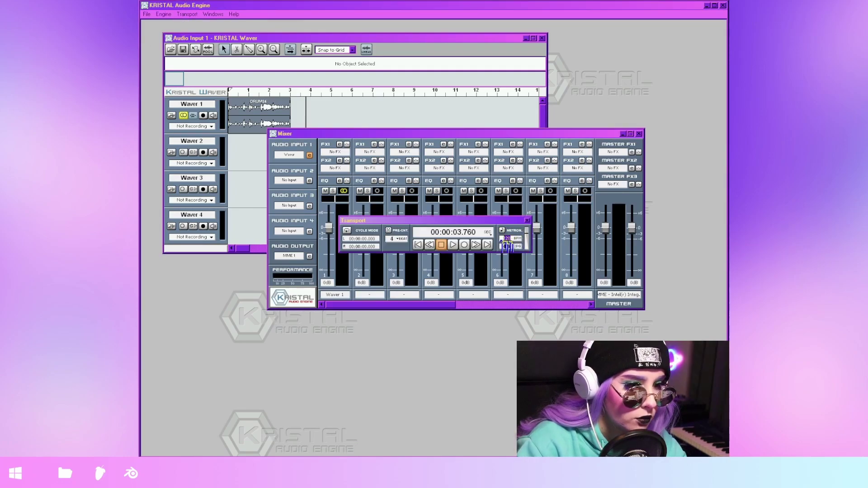
pyautogui.doubleClick(507, 239)
pyautogui.write('1')
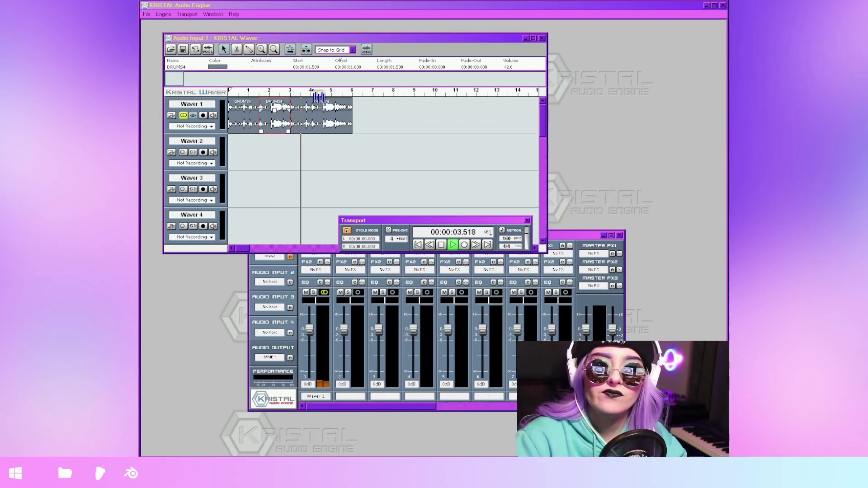
pyautogui.press('space')
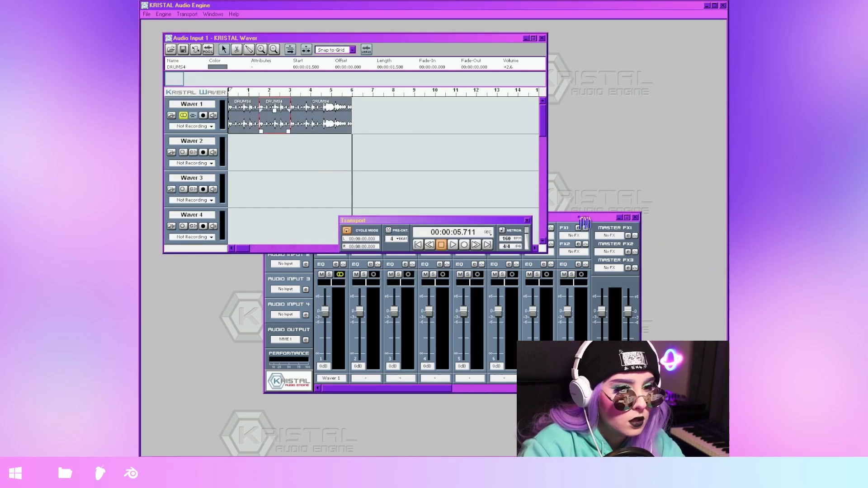
# Stop playback of the drum and bass loops and close the Transport window.
pyautogui.moveTo(578, 219)
pyautogui.mouseDown()
pyautogui.moveTo(605, 187)
pyautogui.moveTo(583, 226)
pyautogui.mouseUp()
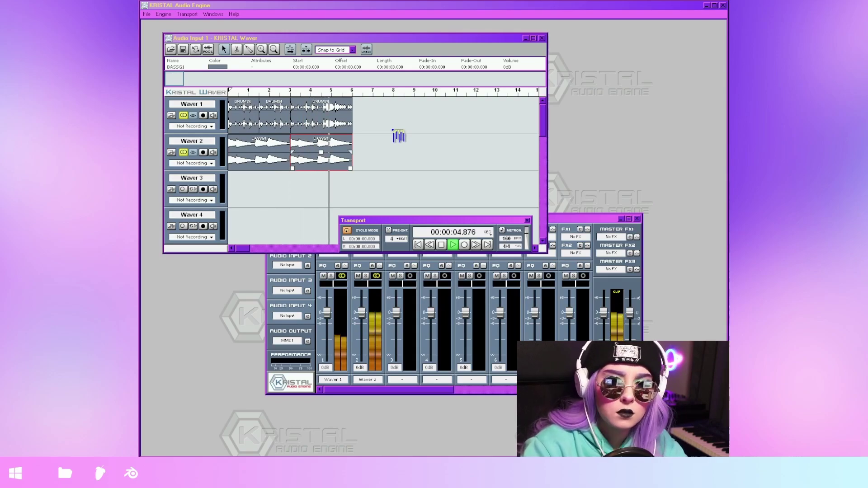
pyautogui.press('space')
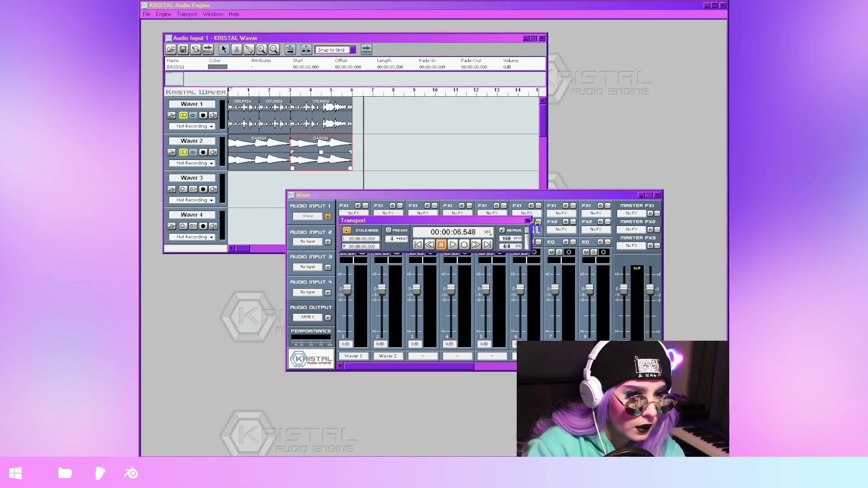
pyautogui.click(527, 220)
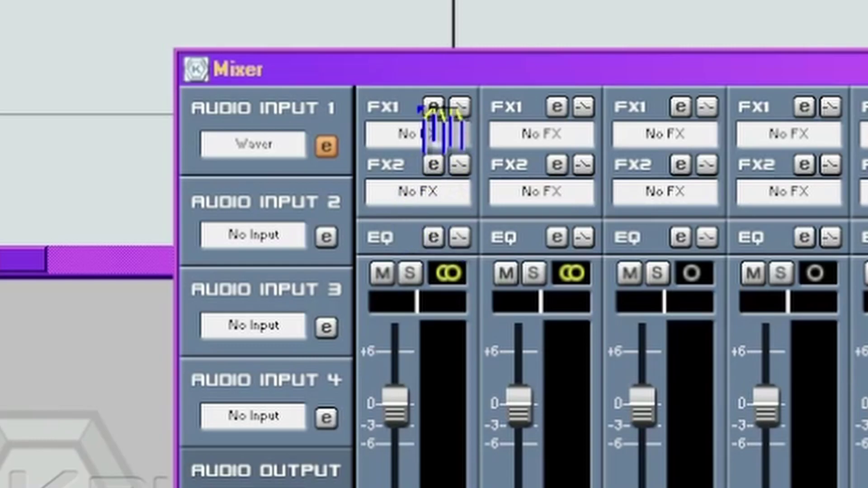
# Insert the Kristalizer effect in channel 1's first FX slot and stop the playback.
pyautogui.click(434, 135)
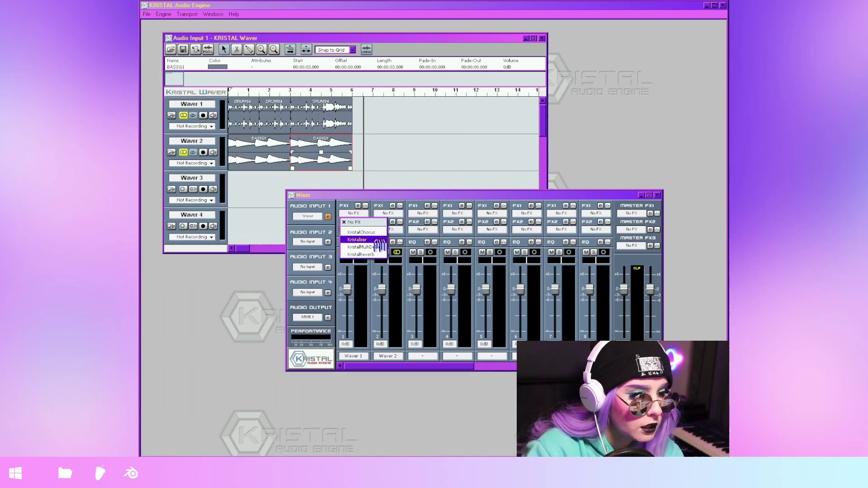
pyautogui.click(371, 239)
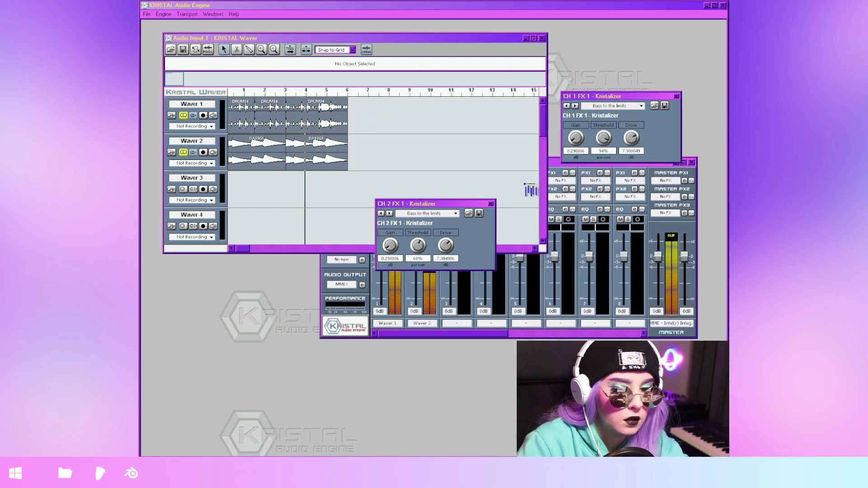
pyautogui.press('space')
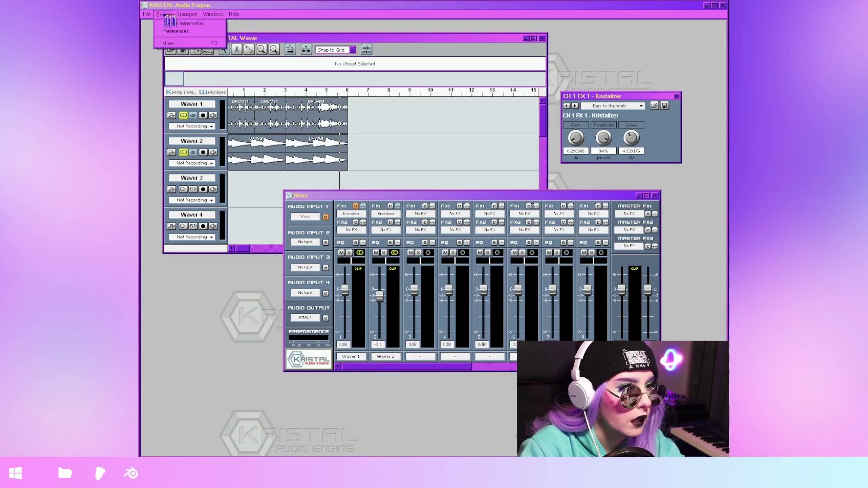
# Insert the ParadigmShifter2 plugin in channel 1's second FX slot in the mixer.
pyautogui.click(174, 23)
pyautogui.click(347, 187)
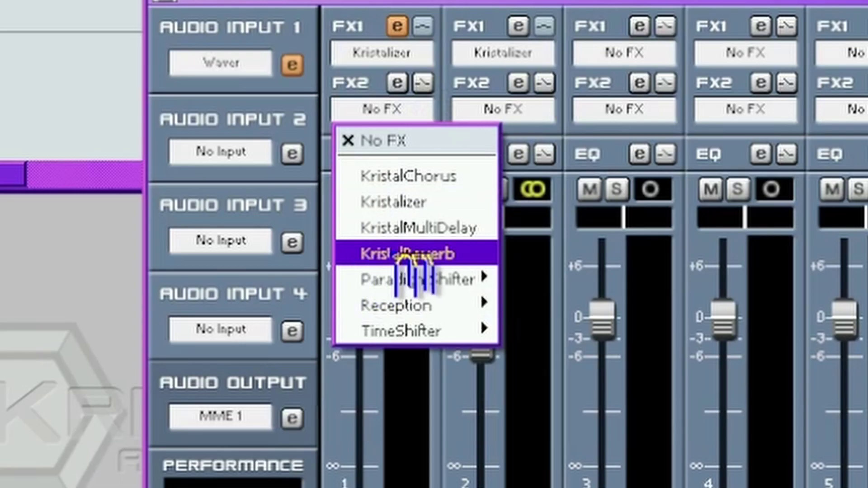
pyautogui.moveTo(421, 279)
pyautogui.moveTo(614, 283)
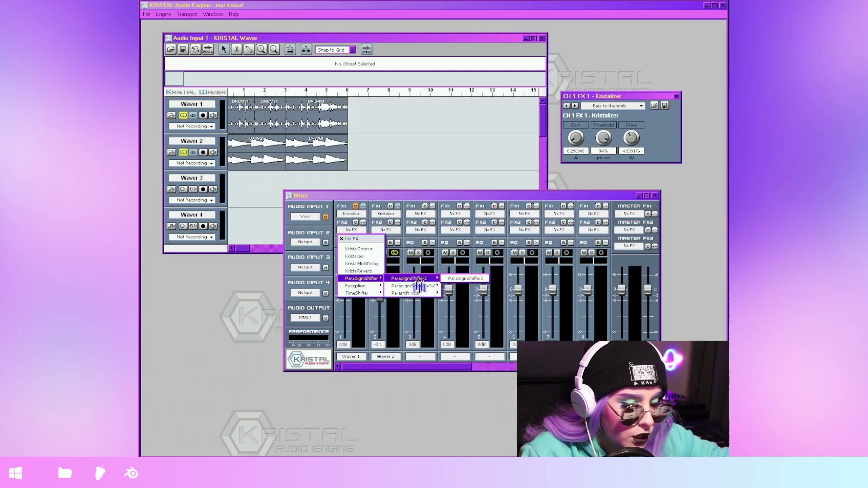
pyautogui.click(466, 278)
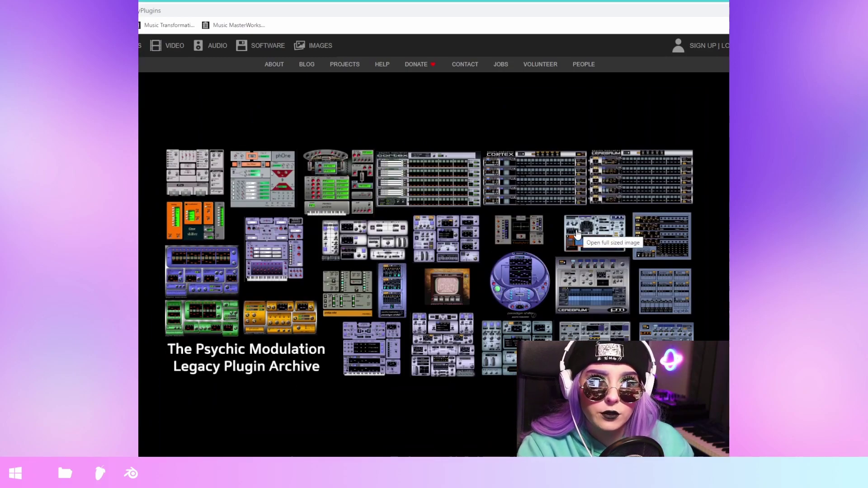
# Examine the Psychic Modulation Legacy Plugins archive page, including its plugin images, description and notes.
pyautogui.scroll(-1, 325, 340)
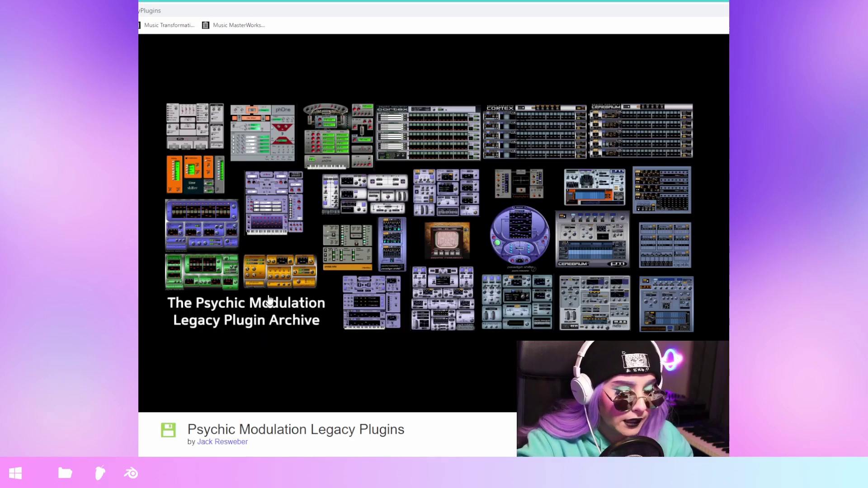
pyautogui.scroll(-4, 236, 249)
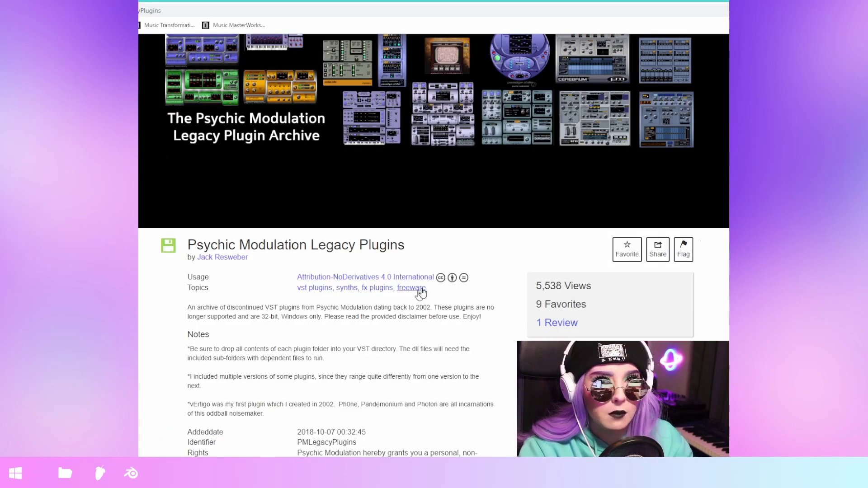
pyautogui.scroll(-1, 179, 267)
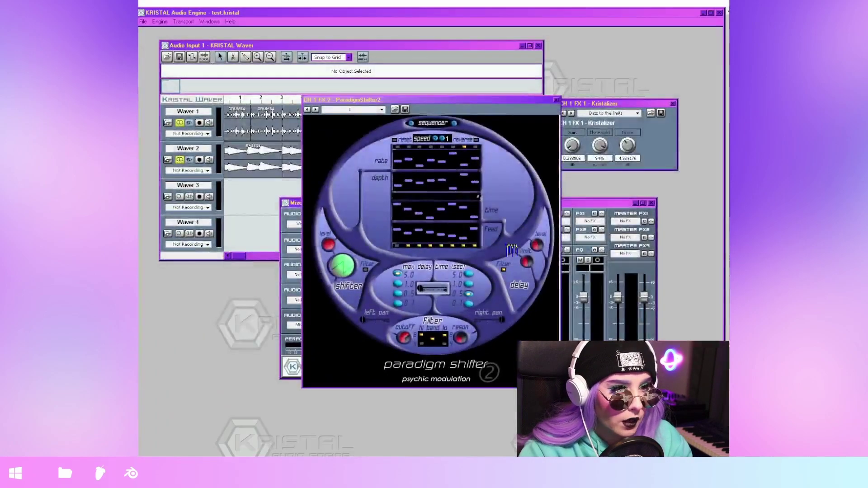
# Switch back to KRISTAL Audio Engine and move the ParadigmShifter2 window clear of the first clips on the tracks.
pyautogui.hotkey('alt', 'f')
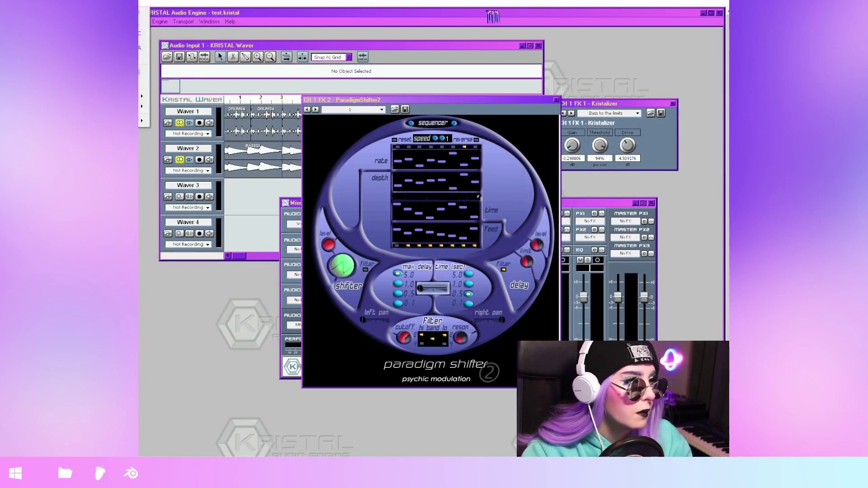
pyautogui.moveTo(398, 37); pyautogui.dragTo(400, 31)
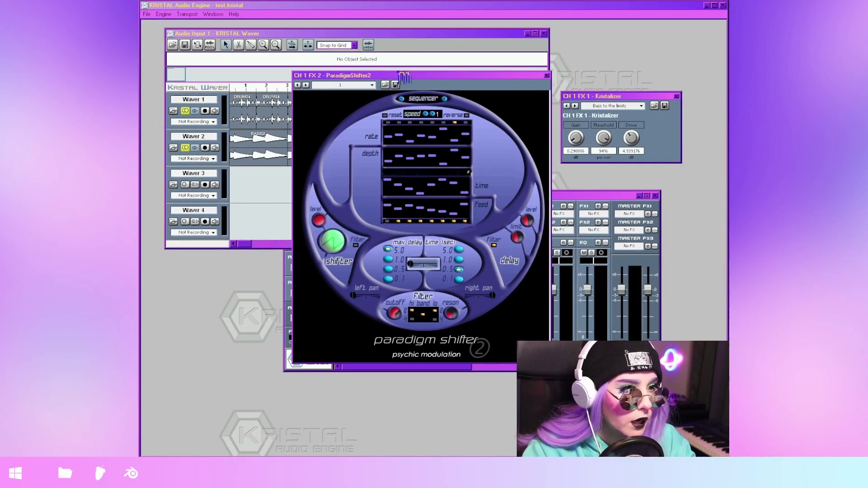
pyautogui.click(450, 69)
pyautogui.moveTo(417, 76); pyautogui.dragTo(450, 93)
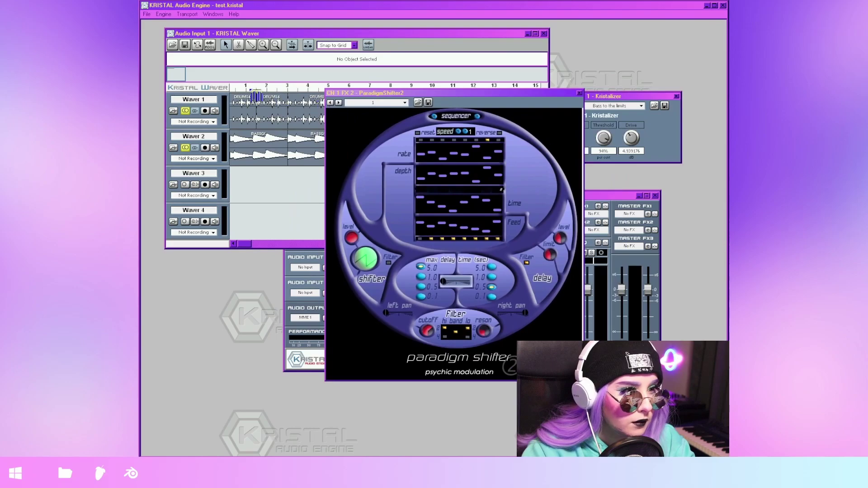
# Place the playback position at the start of the timeline and toggle the ParadigmShifter2 sequencer.
pyautogui.click(230, 89)
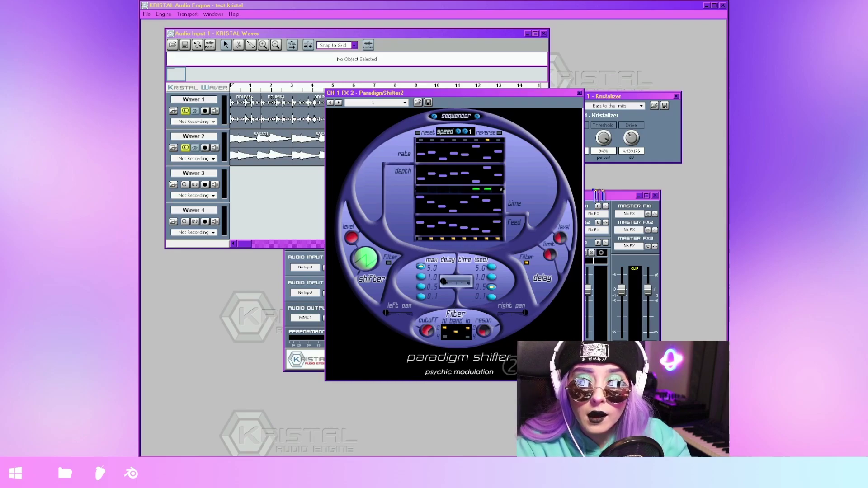
pyautogui.click(477, 116)
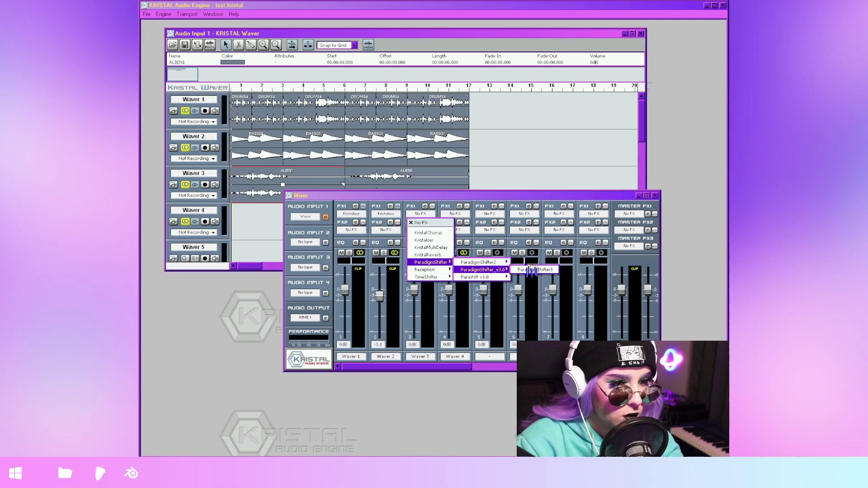
# Insert ParadigmShifter3 in channel 3's first FX slot and switch it to the Chaak Fire Ritual preset.
pyautogui.click(537, 270)
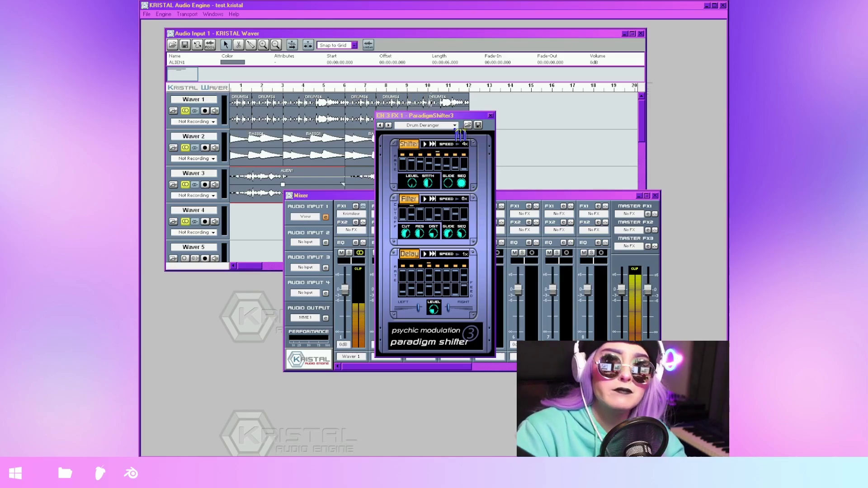
pyautogui.click(456, 125)
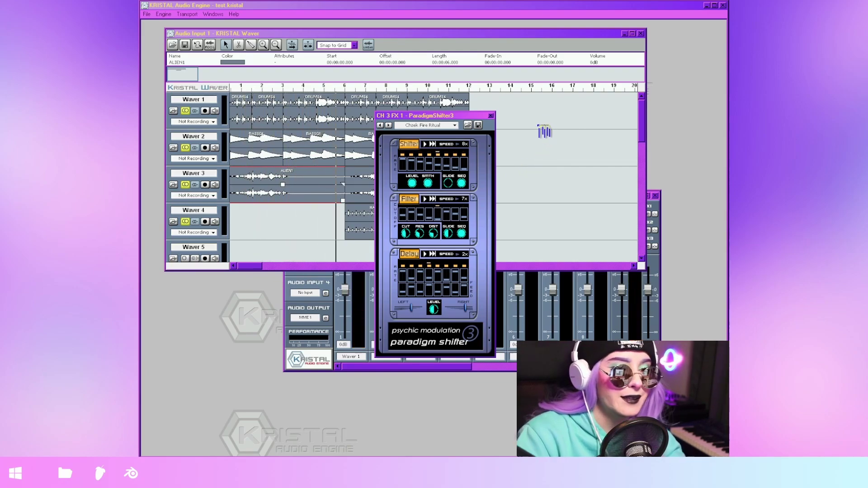
pyautogui.click(385, 225)
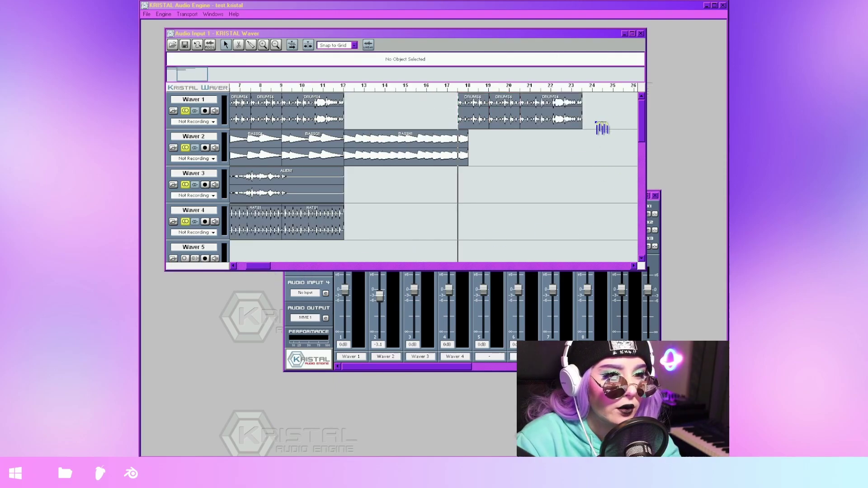
# Move the detached group of DRUMS4 clips on Waver 1 to start at 12 seconds and play from about 11 seconds.
pyautogui.click(470, 103)
pyautogui.moveTo(488, 106); pyautogui.dragTo(373, 107)
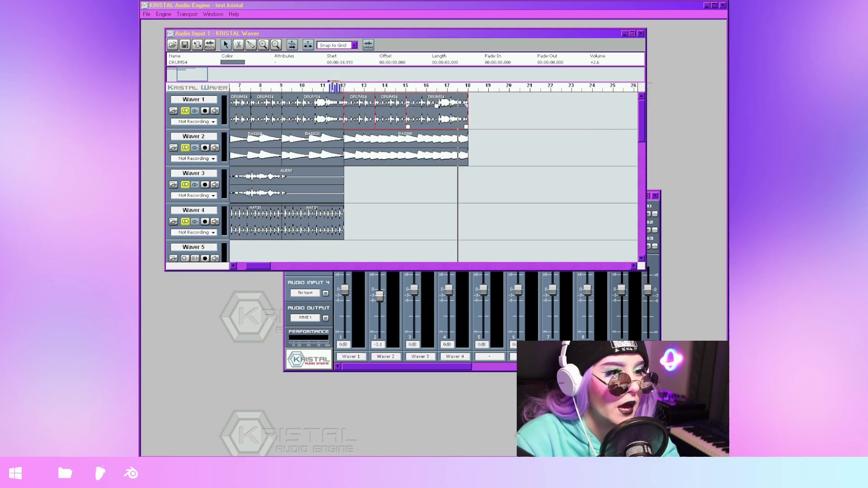
pyautogui.click(327, 86)
pyautogui.press('space')
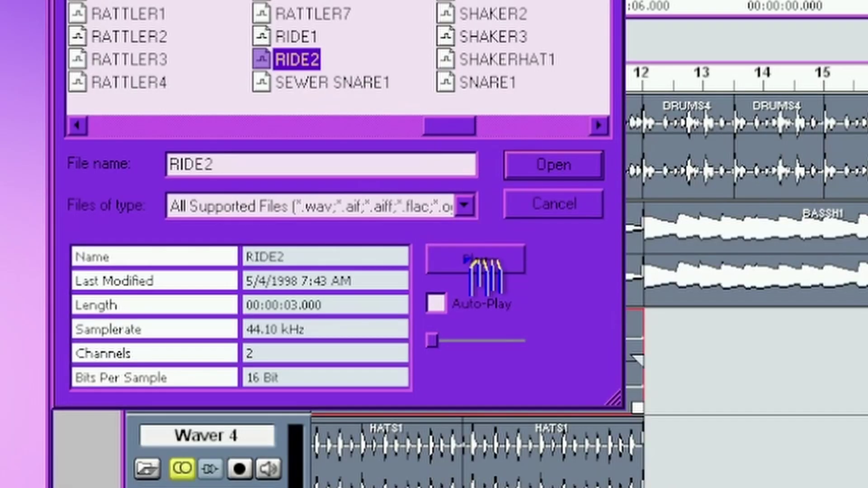
# Preview and load the RIDE2 sample onto Waver 3, and move its clip to Waver 4 at about 12 seconds.
pyautogui.click(474, 260)
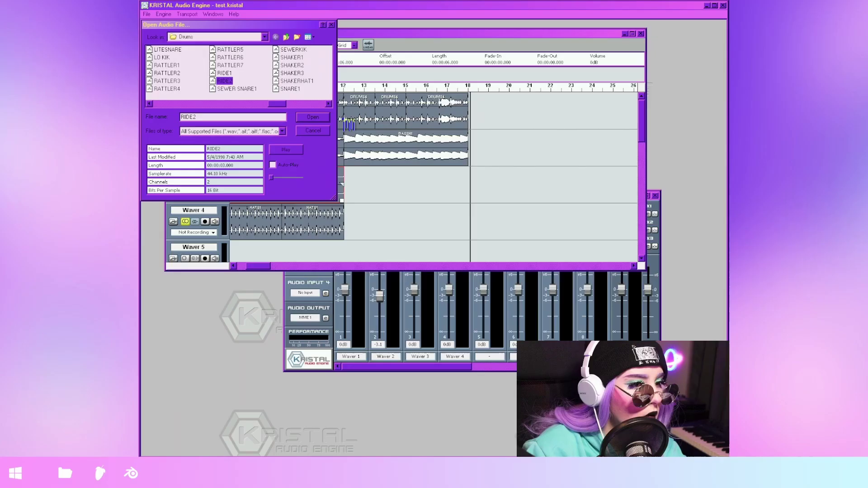
pyautogui.click(554, 165)
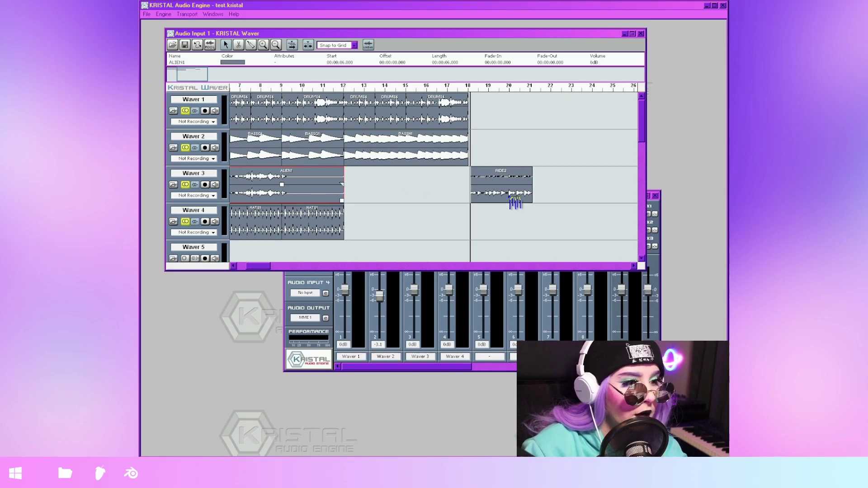
pyautogui.moveTo(514, 202); pyautogui.dragTo(393, 232)
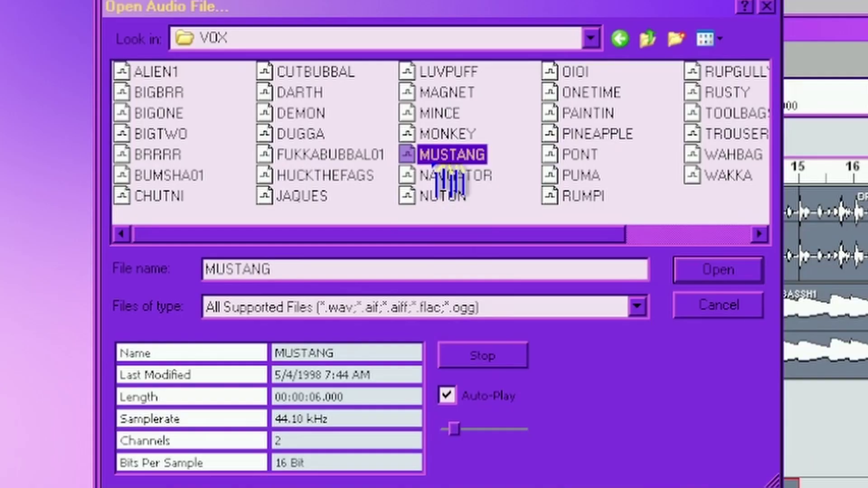
# Preview several vocal samples in the VOX folder, including DEMON, DARTH, BUMSHA01 and CHUTNI.
pyautogui.click(330, 156)
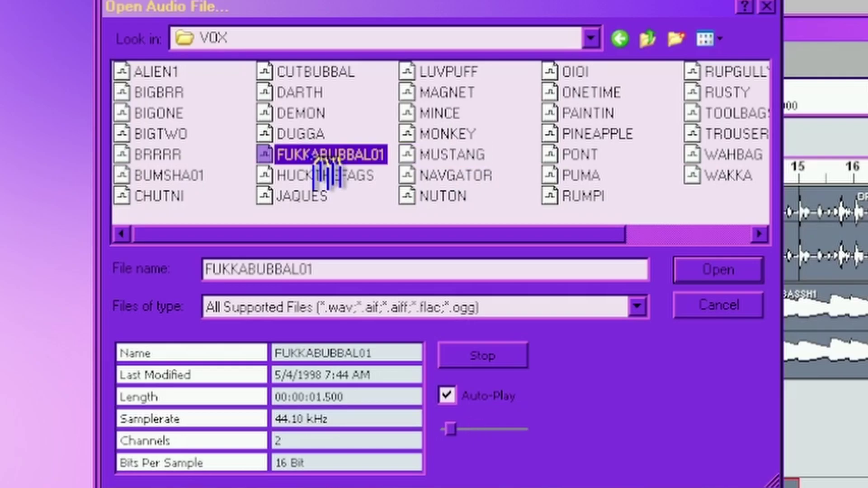
pyautogui.click(304, 114)
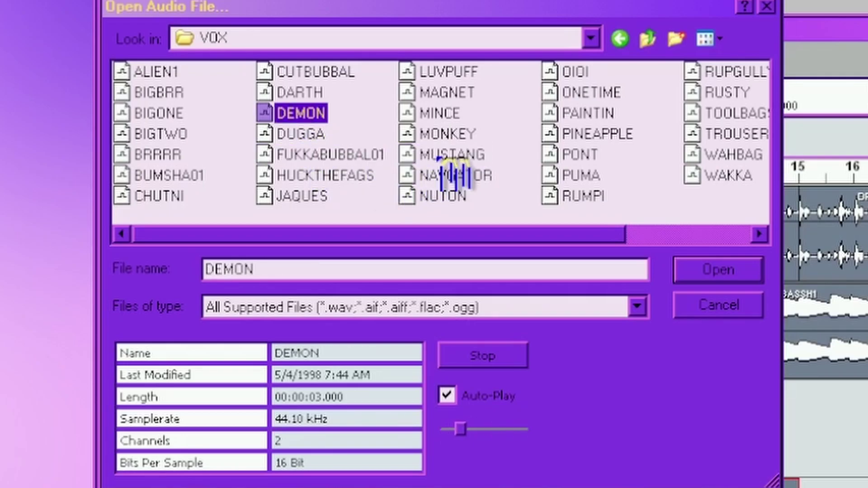
pyautogui.click(312, 94)
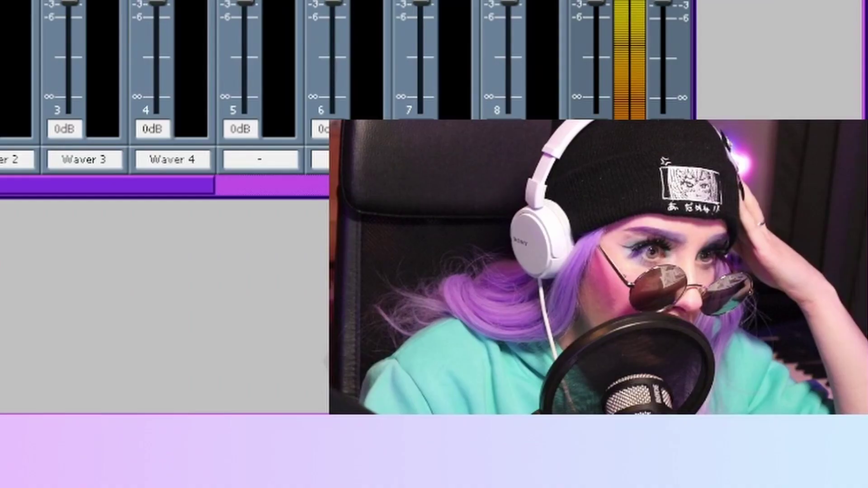
pyautogui.click(168, 89)
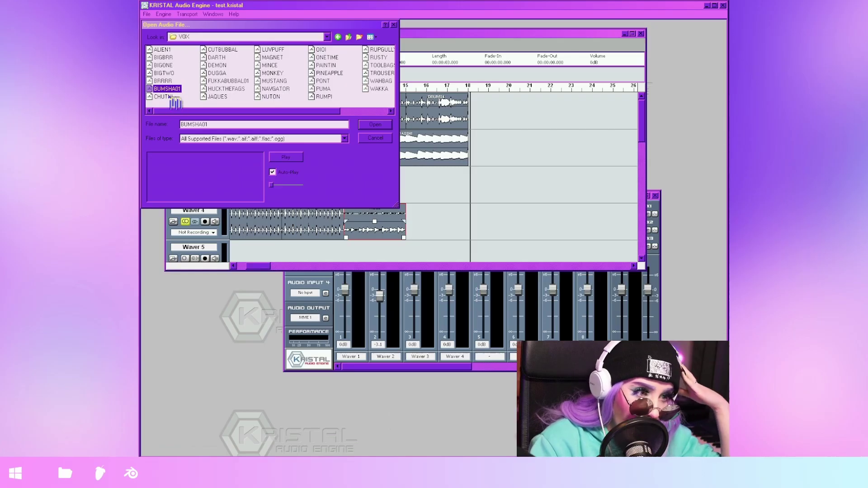
pyautogui.click(169, 97)
# Move the WAKKA clip on Waver 3 to start at 12 seconds and play from about 13.5 seconds.
pyautogui.moveTo(495, 181); pyautogui.dragTo(372, 183)
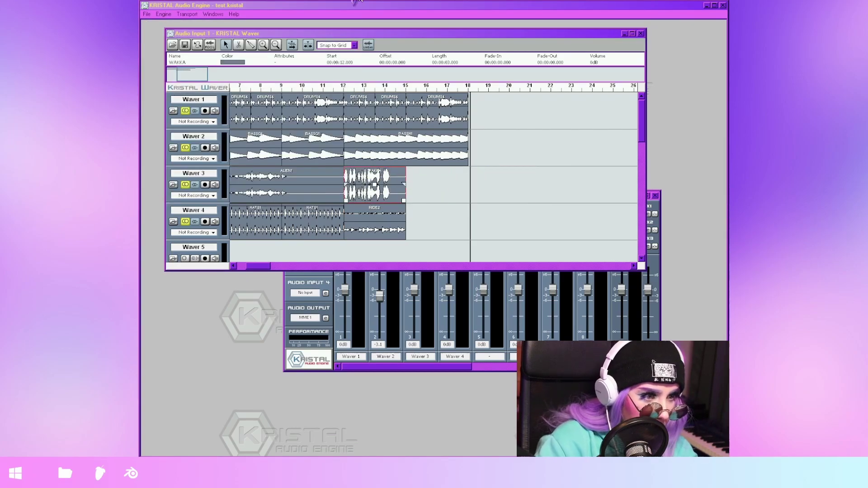
pyautogui.click(375, 89)
pyautogui.press('space')
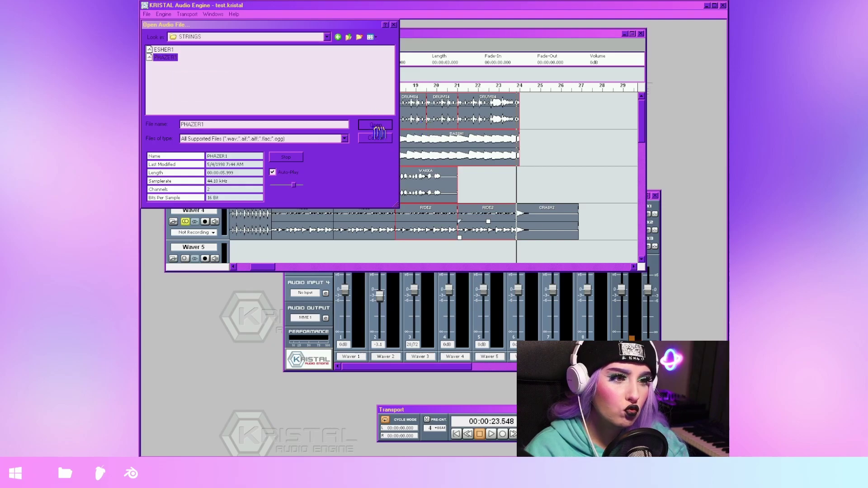
# Load the PHAZER1 sample from the STRINGS folder, and shift a short DRUMS4 clip on Waver 1 about 0.4 seconds earlier for playback.
pyautogui.click(375, 125)
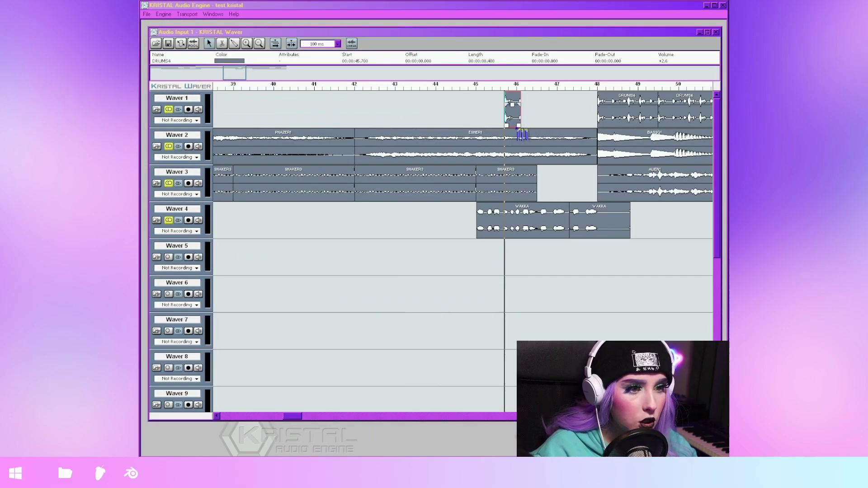
pyautogui.moveTo(552, 121); pyautogui.dragTo(536, 121)
pyautogui.press('space')
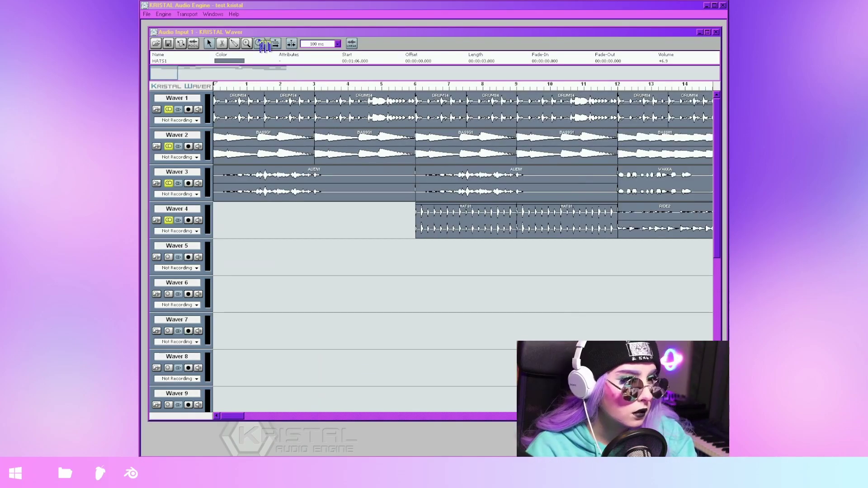
# Zoom out the timeline to examine the whole arrangement across all Waver tracks.
pyautogui.click(259, 44)
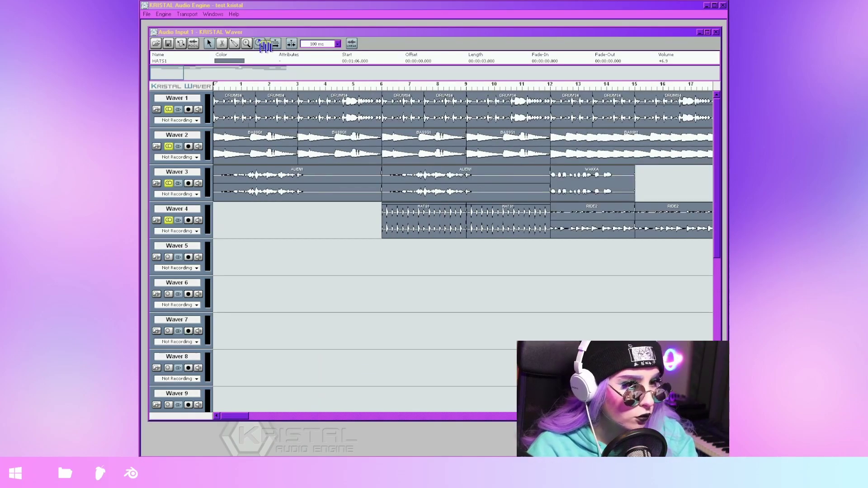
pyautogui.click(259, 43)
pyautogui.click(260, 43)
pyautogui.click(260, 43)
pyautogui.click(260, 43)
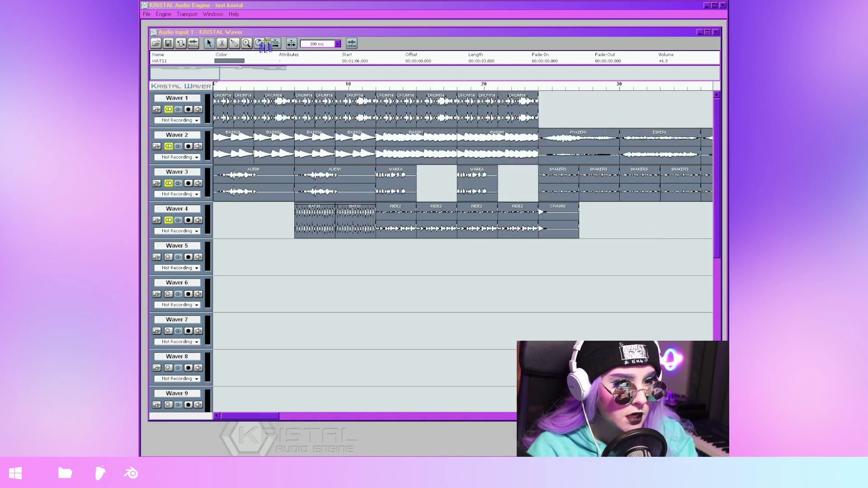
pyautogui.click(260, 43)
pyautogui.click(260, 43)
pyautogui.click(260, 43)
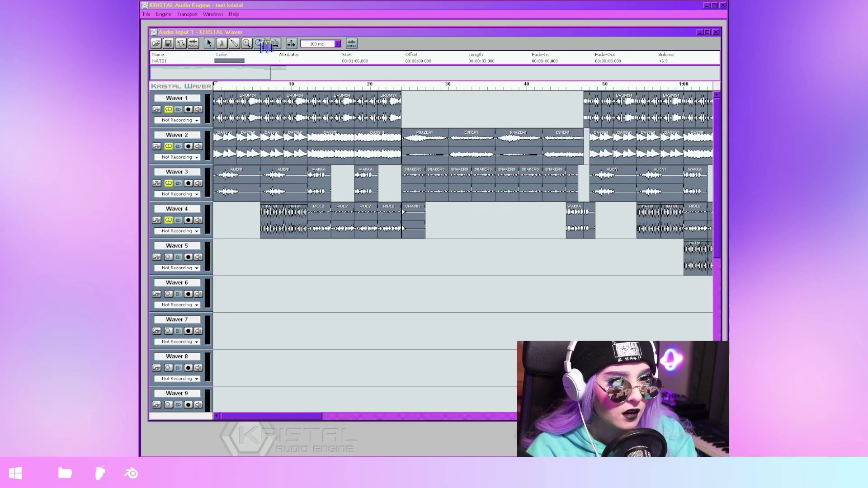
pyautogui.click(260, 44)
pyautogui.click(260, 43)
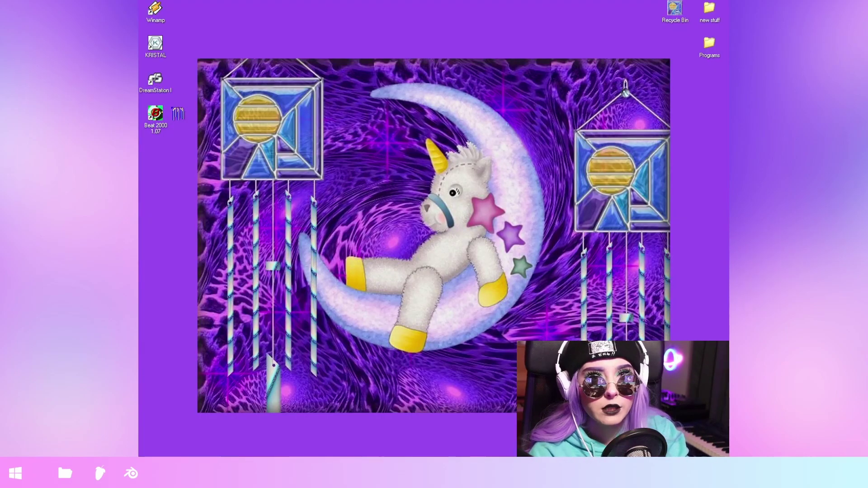
# Switch to DreamStation I and open the Space Debree demo song.
pyautogui.doubleClick(174, 92)
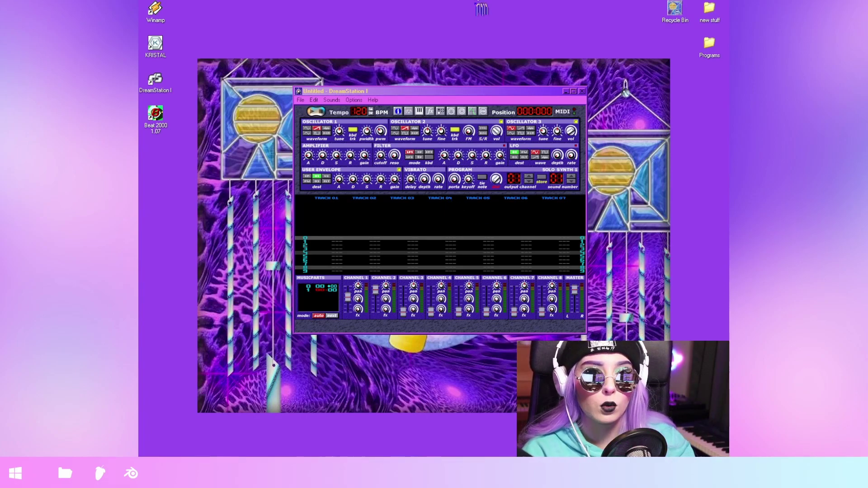
pyautogui.moveTo(415, 93); pyautogui.dragTo(440, 75)
pyautogui.click(325, 81)
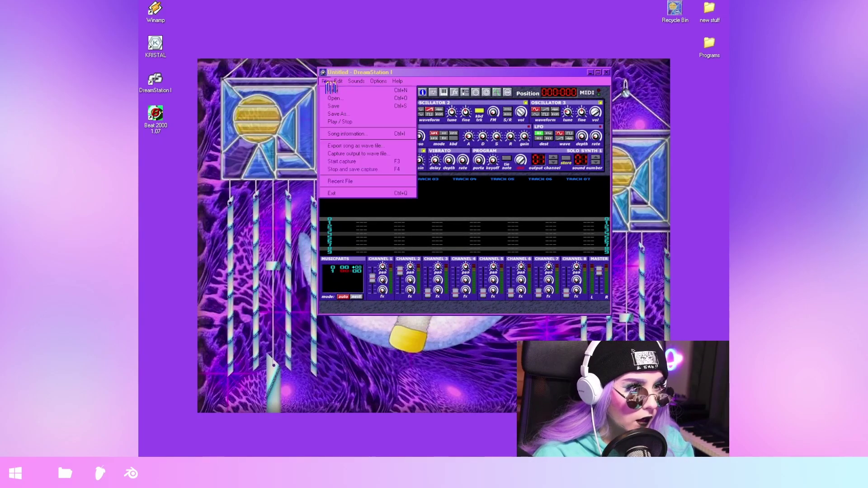
pyautogui.click(334, 99)
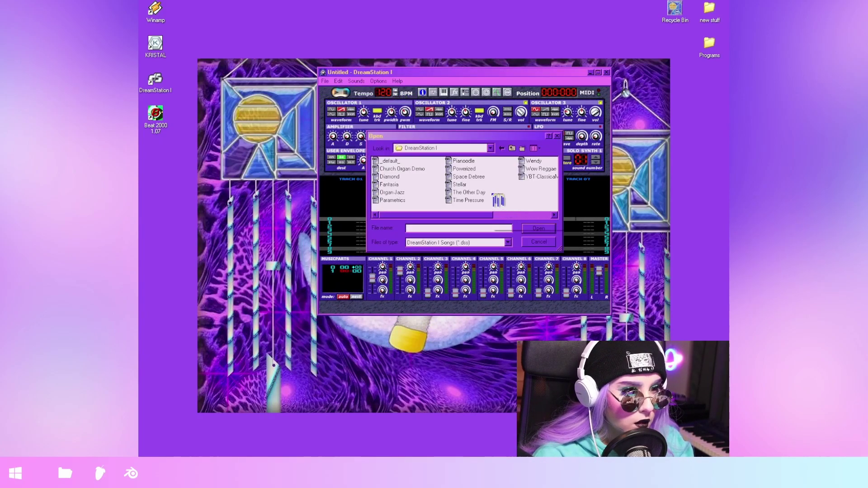
pyautogui.click(470, 177)
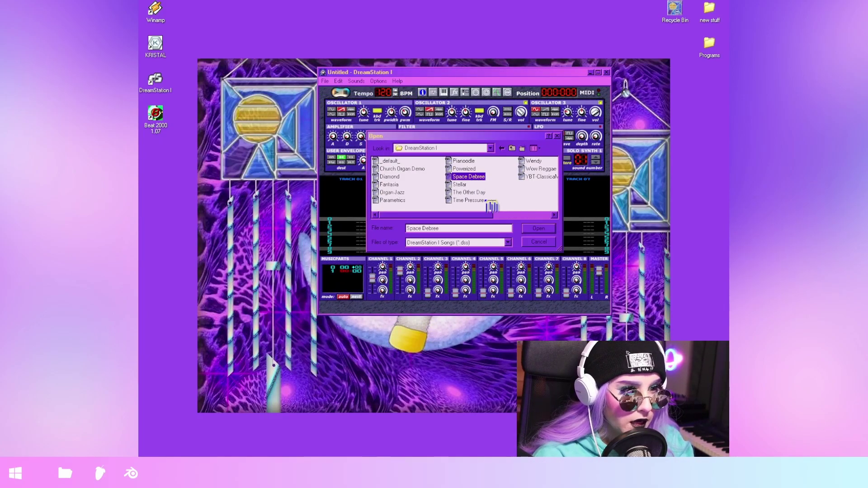
pyautogui.click(540, 230)
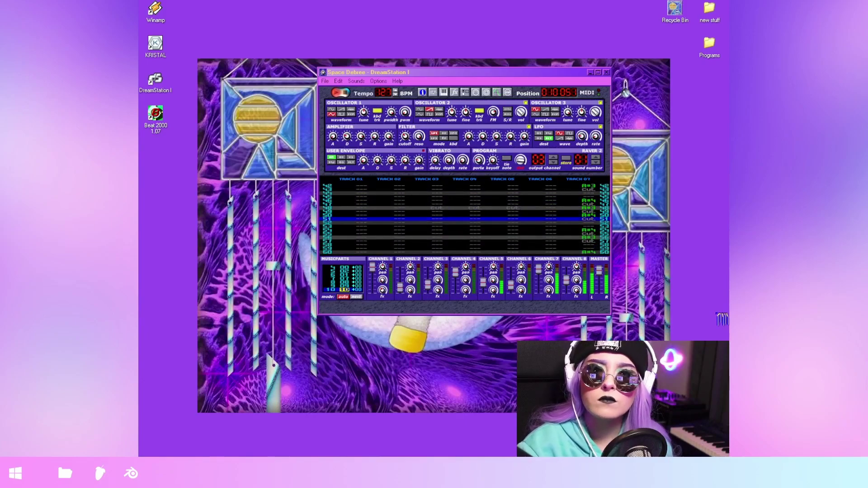
# Open the Time Pressure and Wendy demo songs one after the other to listen to them.
pyautogui.click(329, 83)
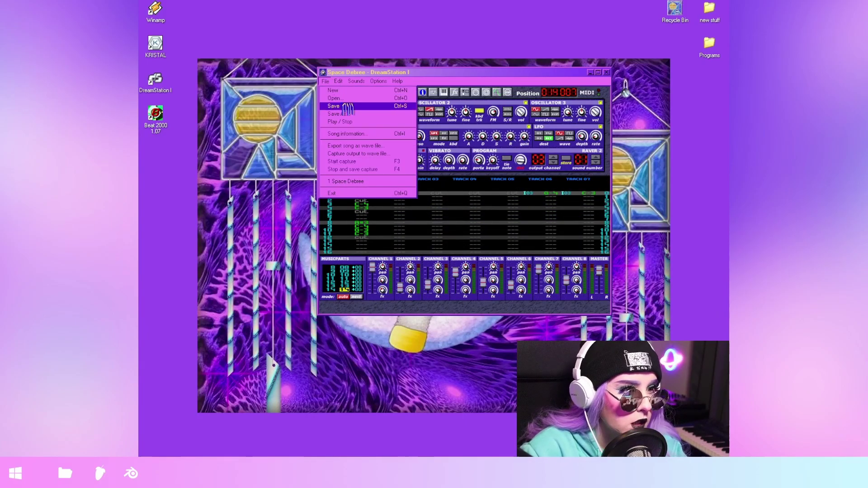
pyautogui.click(335, 98)
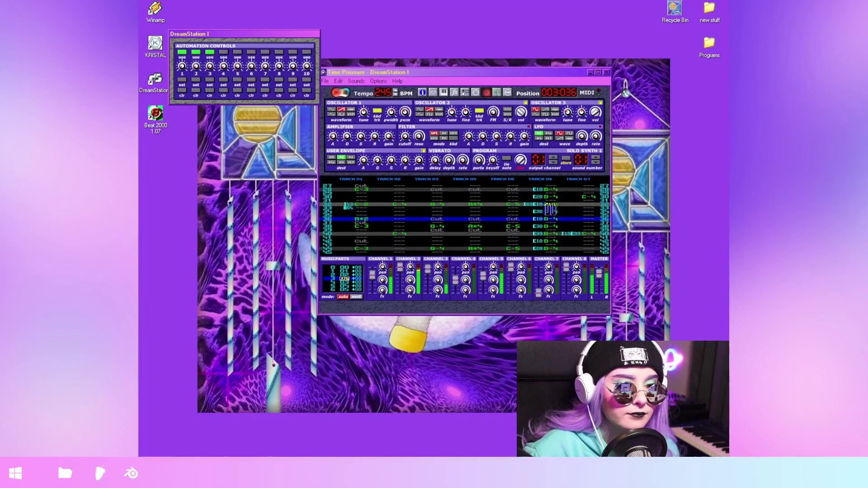
pyautogui.click(325, 81)
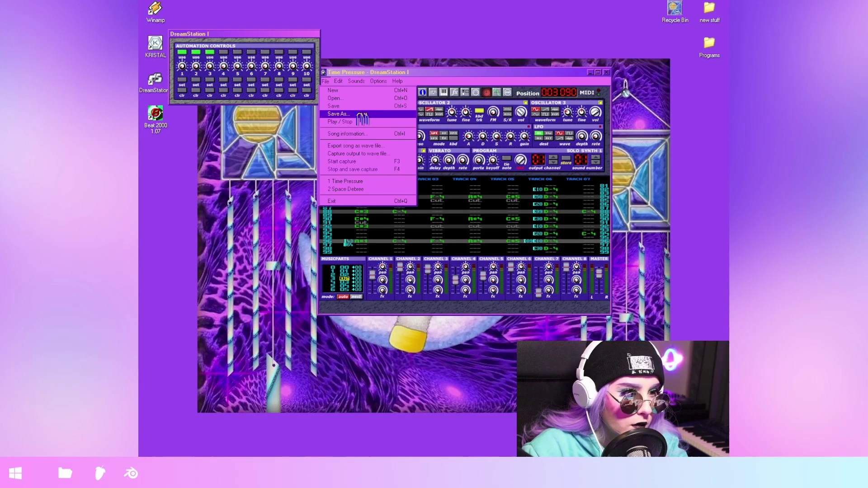
pyautogui.click(336, 98)
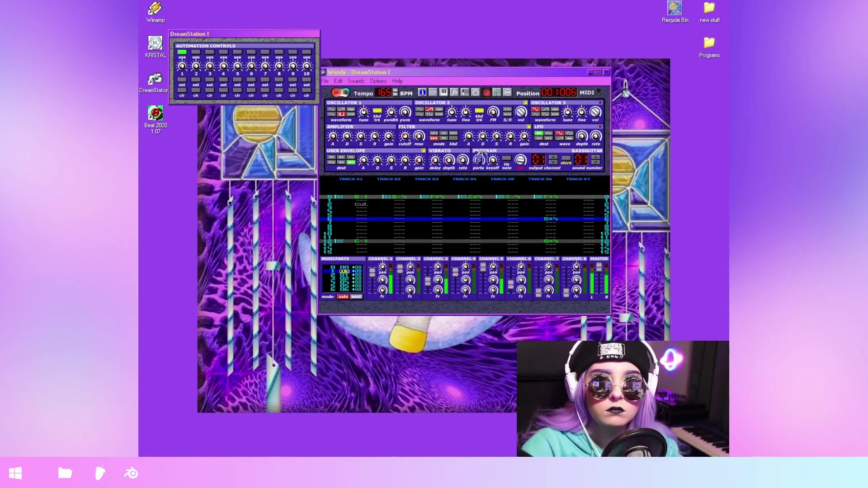
# Open the _default_ song and reposition the DreamStation window on the desktop.
pyautogui.click(325, 81)
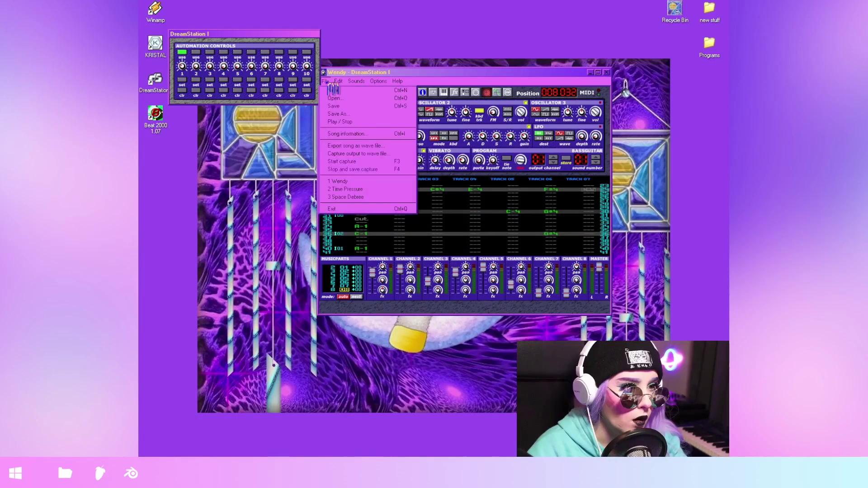
pyautogui.click(367, 100)
pyautogui.doubleClick(390, 161)
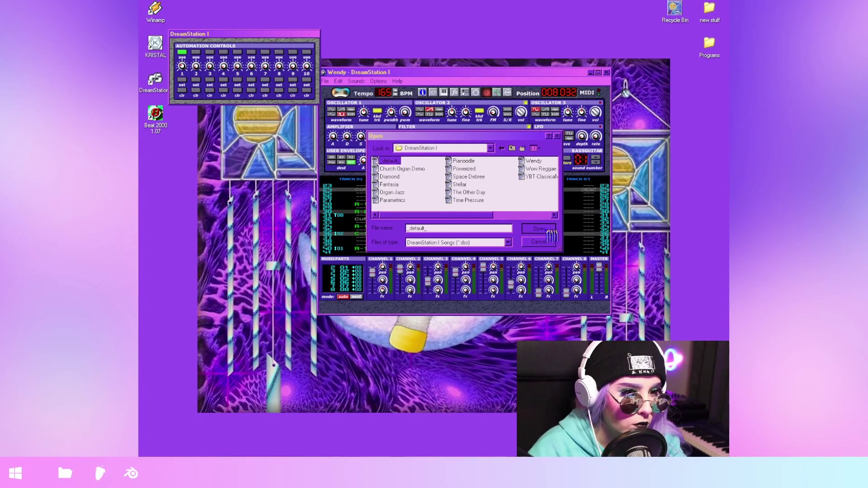
pyautogui.moveTo(416, 76)
pyautogui.mouseDown()
pyautogui.moveTo(438, 83)
pyautogui.moveTo(408, 83)
pyautogui.mouseUp()
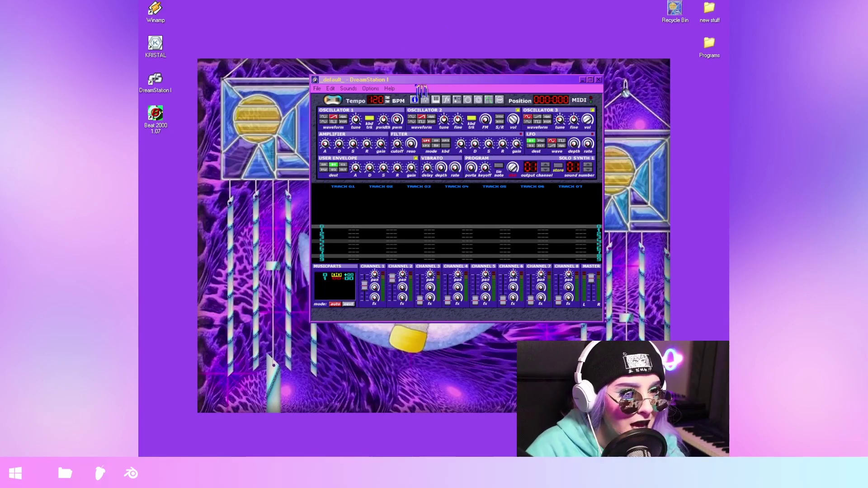
pyautogui.moveTo(415, 81); pyautogui.dragTo(409, 83)
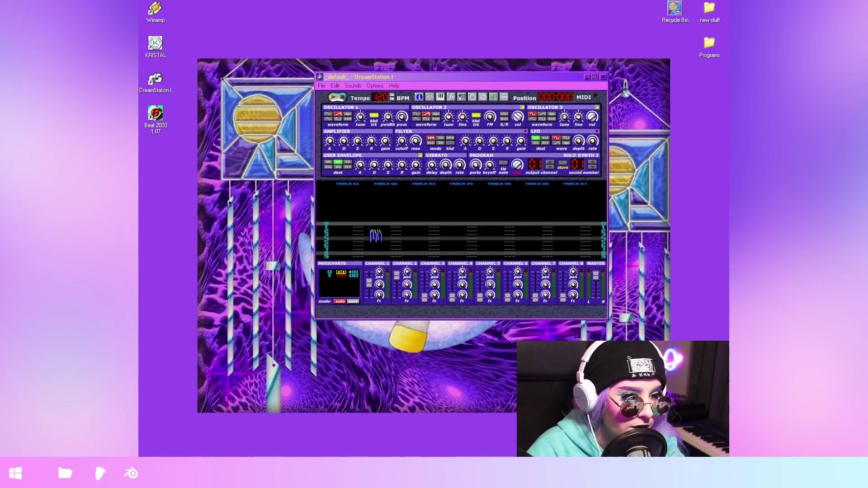
# Consult the Dream Station help contents for how to get started with the pattern editor.
pyautogui.click(358, 225)
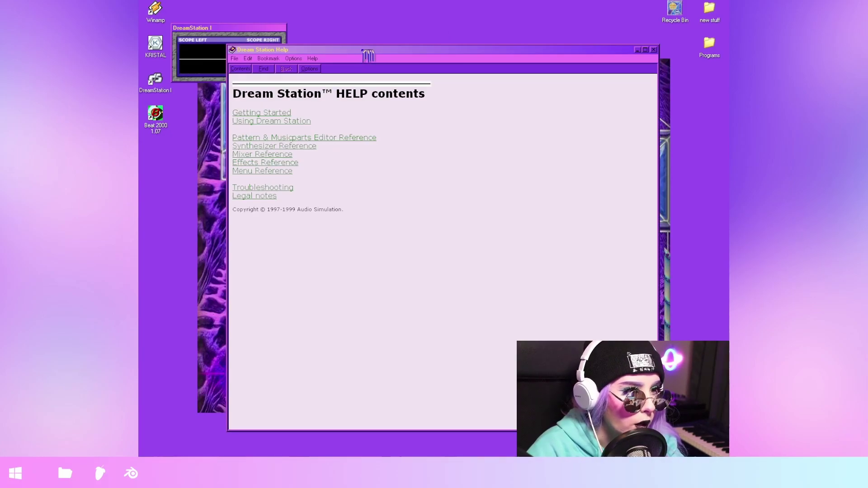
pyautogui.moveTo(363, 50); pyautogui.dragTo(374, 50)
pyautogui.click(267, 106)
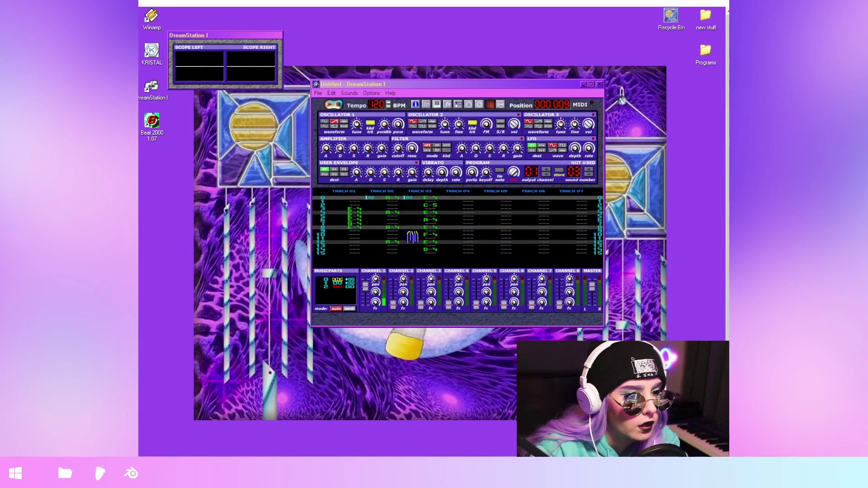
# Select the first step of track 1 and read the Pattern & Musicparts Editor Reference in the help.
pyautogui.click(357, 229)
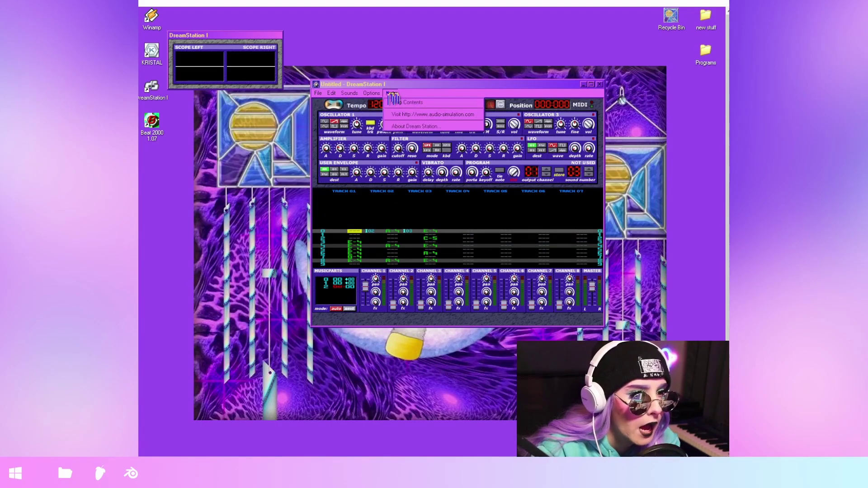
pyautogui.click(403, 105)
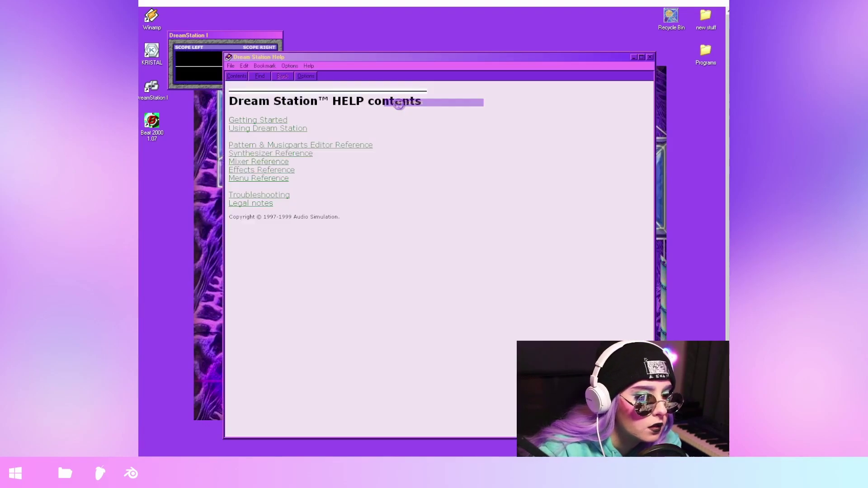
pyautogui.click(287, 145)
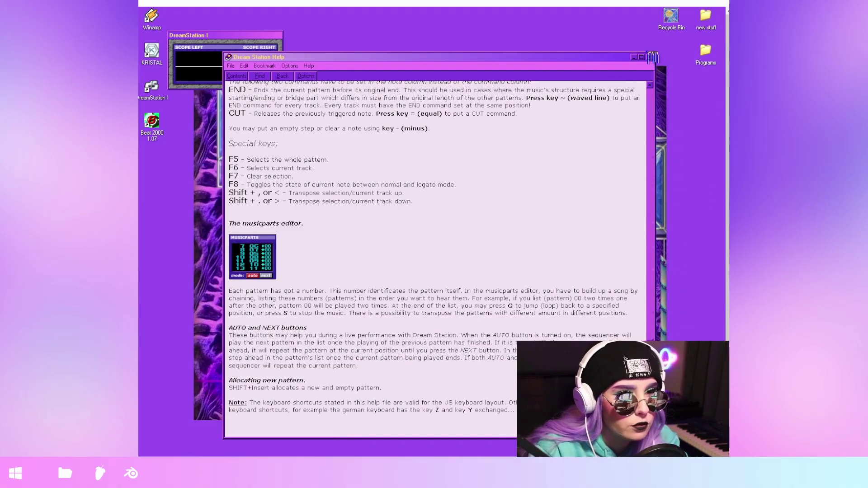
pyautogui.click(651, 57)
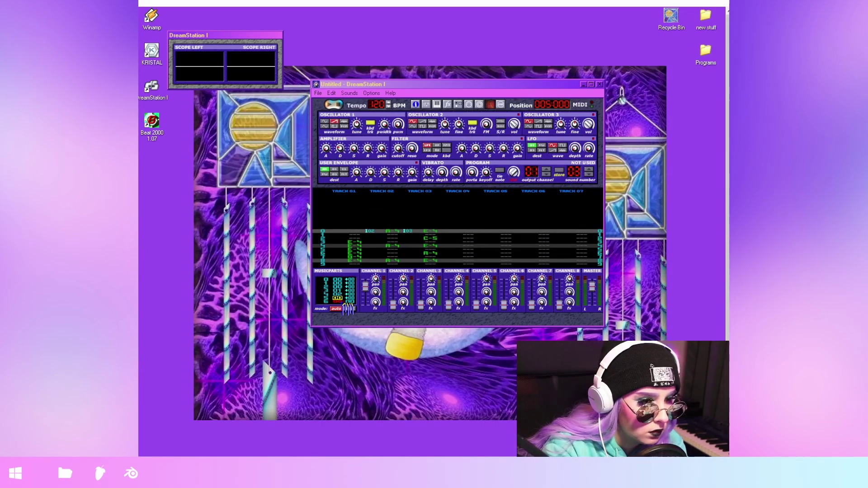
# Assign a different pattern to musicparts position 5 and play the song from position 0.
pyautogui.click(341, 300)
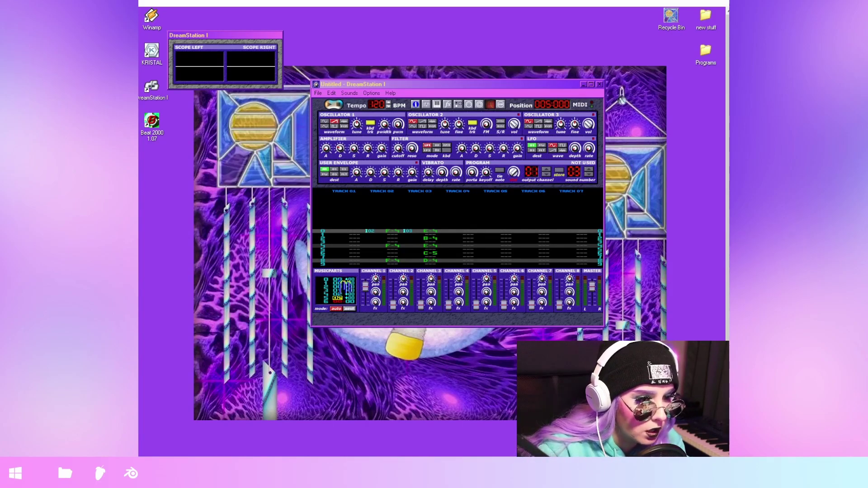
pyautogui.click(344, 280)
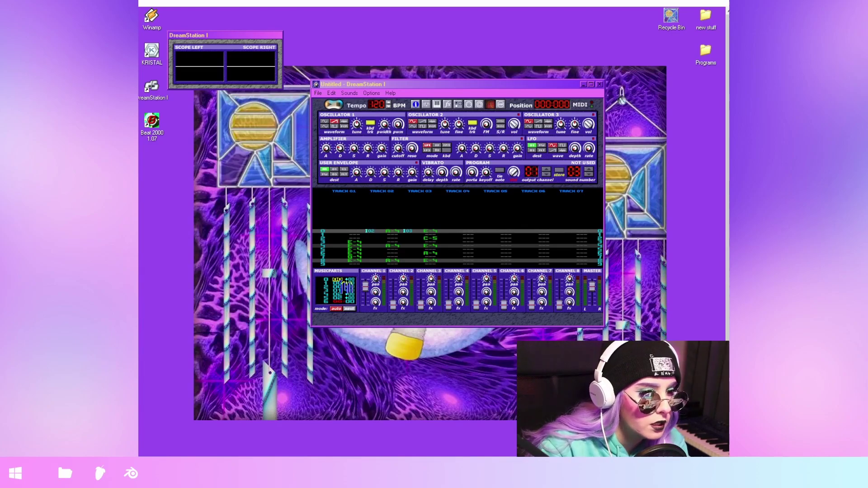
pyautogui.press('space')
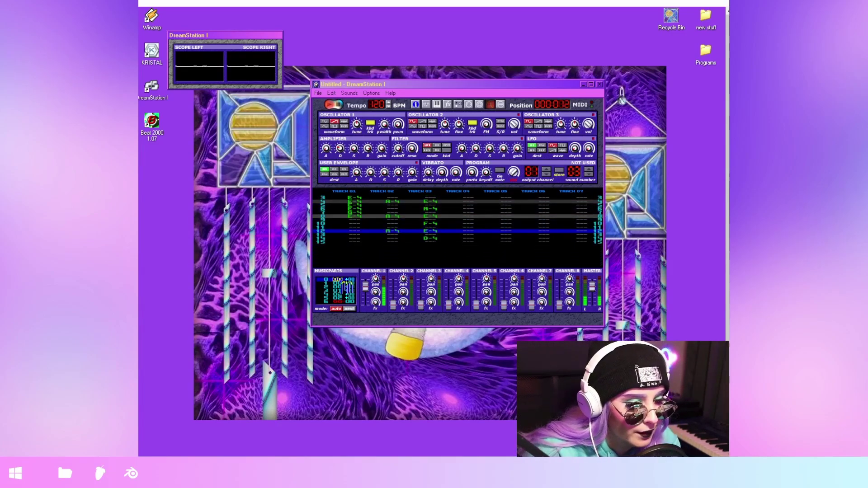
# Set the first effect's type to "Delay, spatial" and adjust the fx knob of channel 1.
pyautogui.click(350, 94)
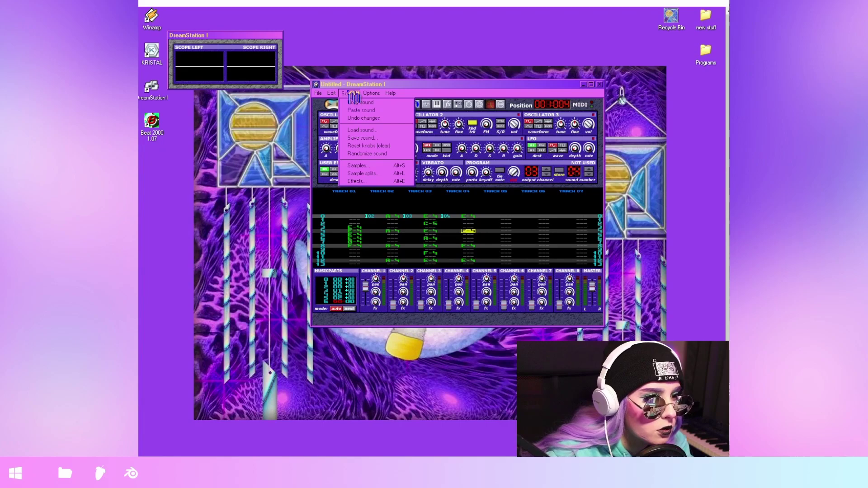
pyautogui.click(367, 182)
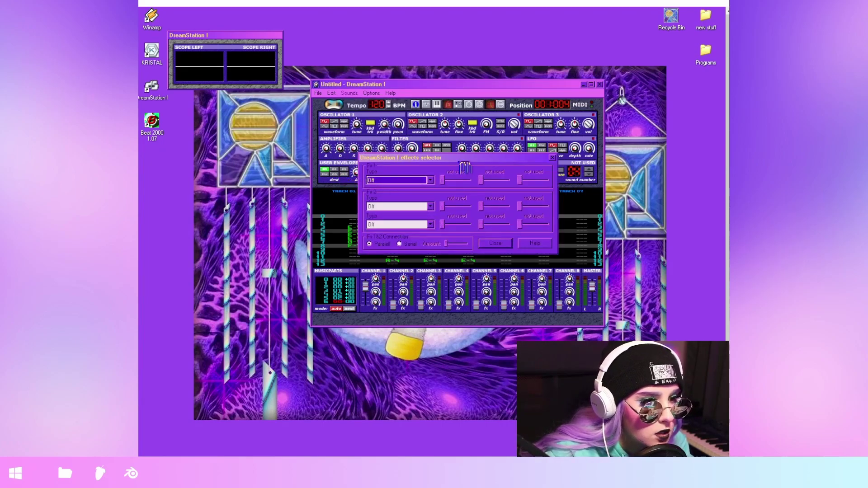
pyautogui.moveTo(462, 159); pyautogui.dragTo(494, 122)
pyautogui.click(463, 144)
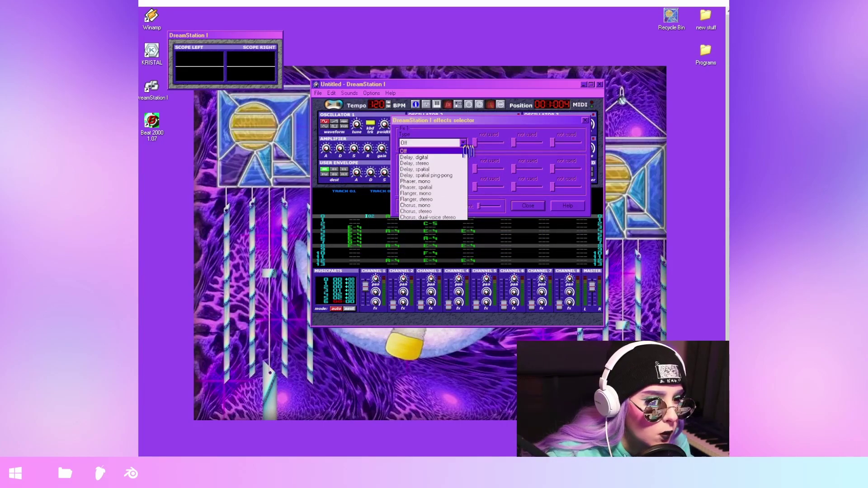
pyautogui.click(440, 170)
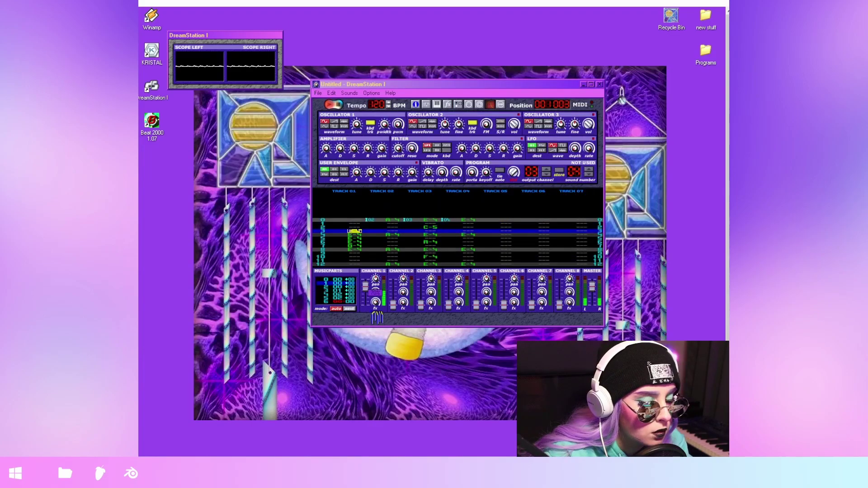
pyautogui.moveTo(375, 302); pyautogui.dragTo(378, 312)
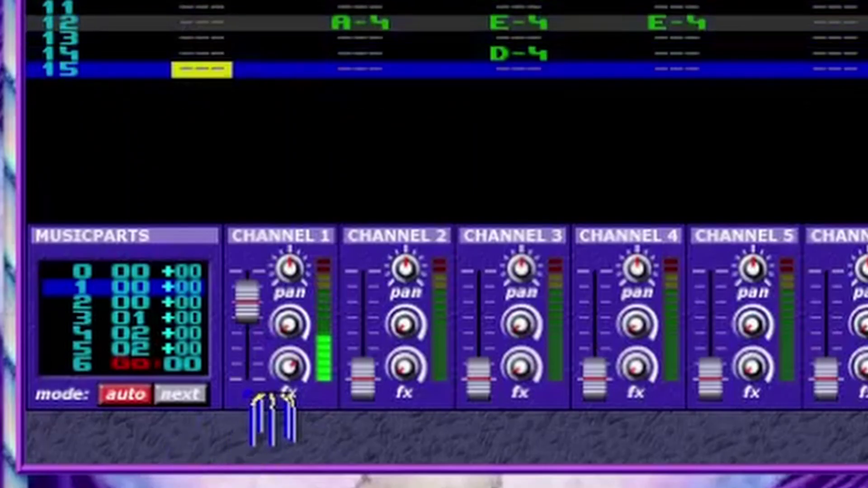
pyautogui.moveTo(286, 364); pyautogui.dragTo(258, 382)
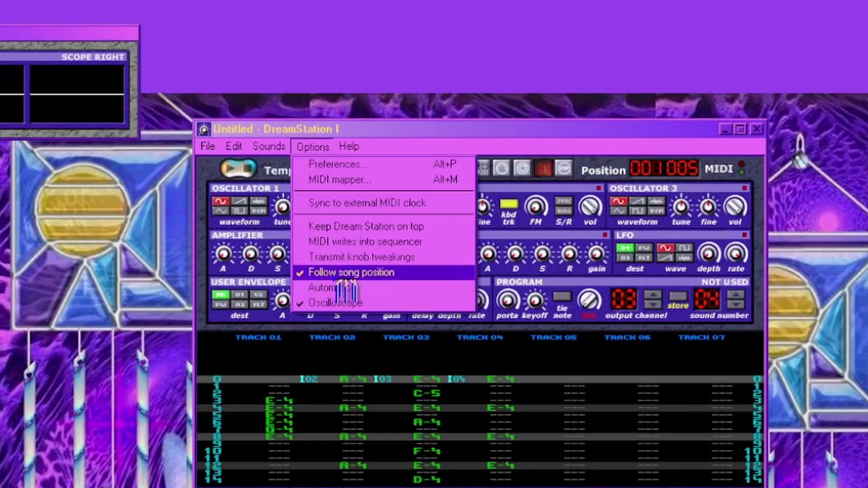
# Show the automation controls over the synthesizer and assign automation knob 1 to Oscillator 2 - Volume of sound 01.
pyautogui.click(330, 286)
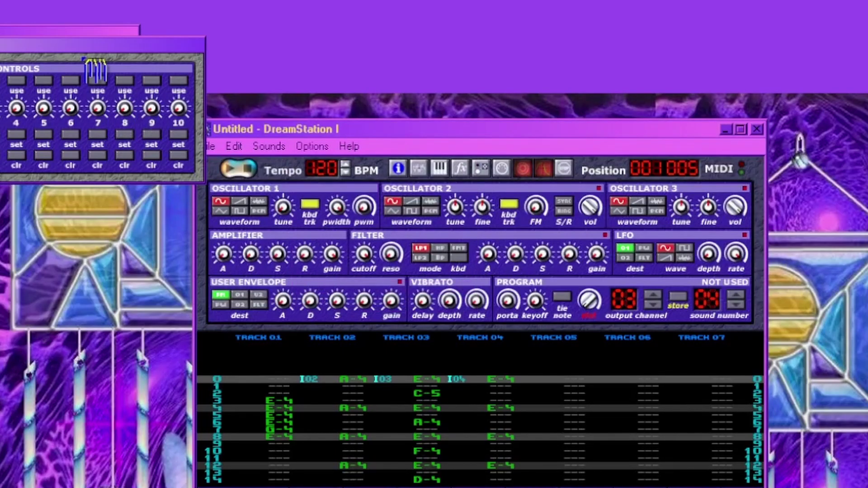
pyautogui.moveTo(85, 45); pyautogui.dragTo(481, 128)
pyautogui.moveTo(481, 128); pyautogui.dragTo(494, 105)
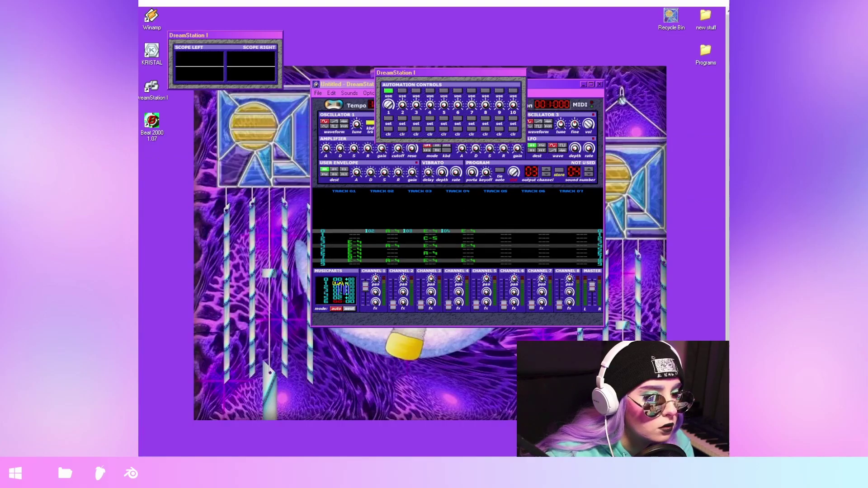
pyautogui.click(338, 279)
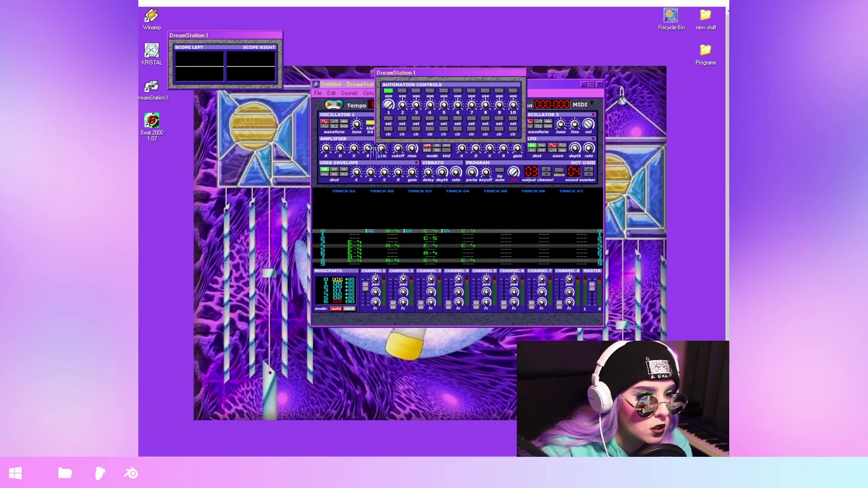
pyautogui.click(390, 120)
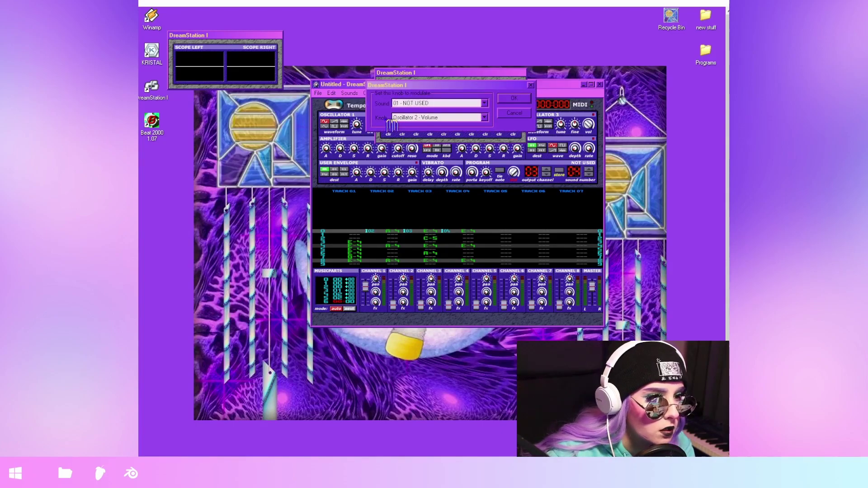
pyautogui.click(514, 98)
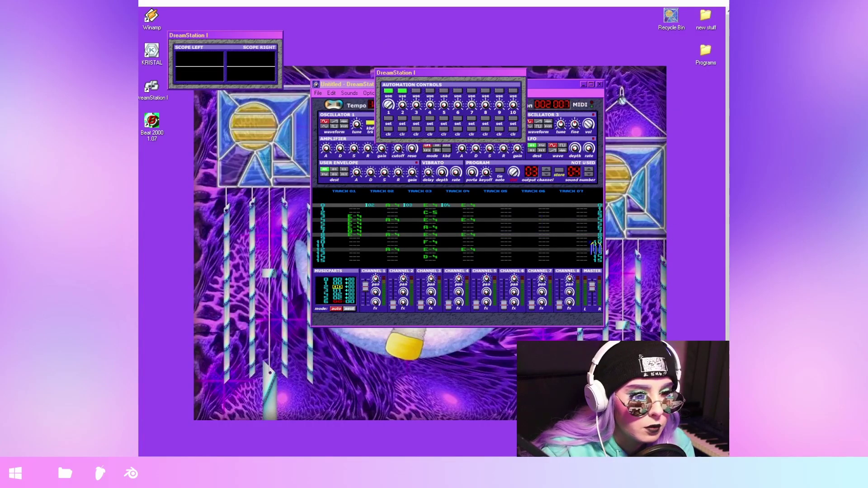
# Consult the Dream Station help contents, close the help, and reposition the main and automation control windows.
pyautogui.press('F1')
pyautogui.click(241, 77)
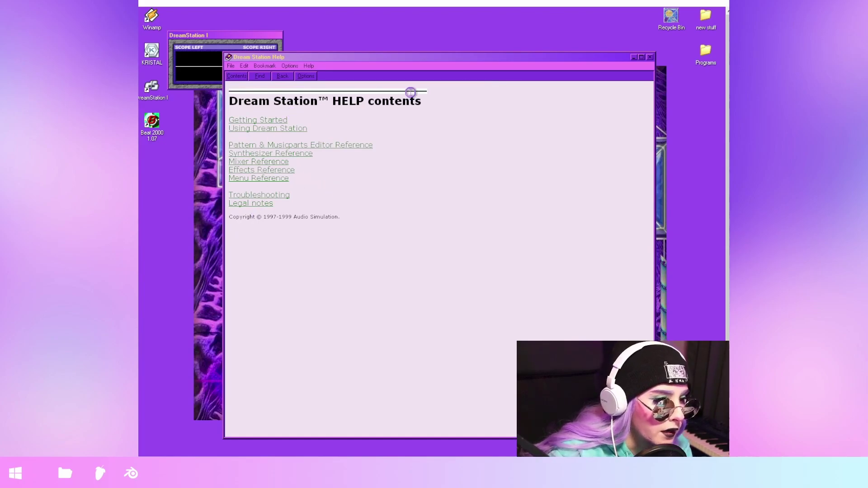
pyautogui.click(650, 57)
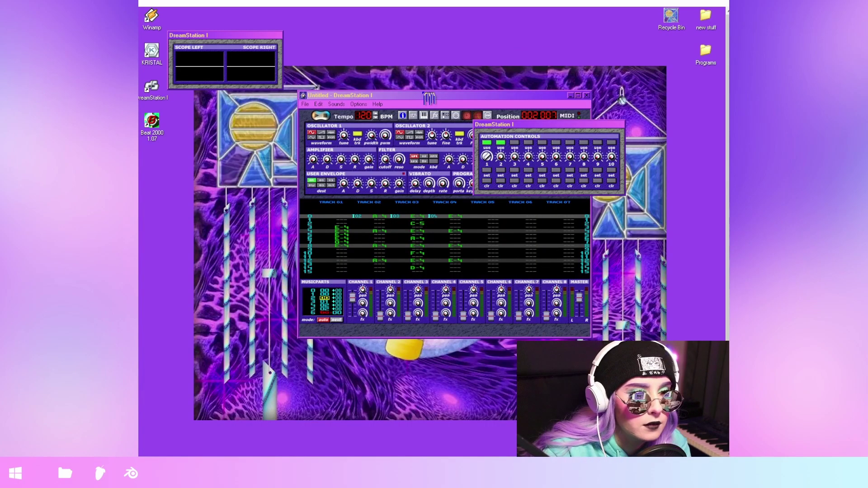
pyautogui.moveTo(425, 92); pyautogui.dragTo(444, 87)
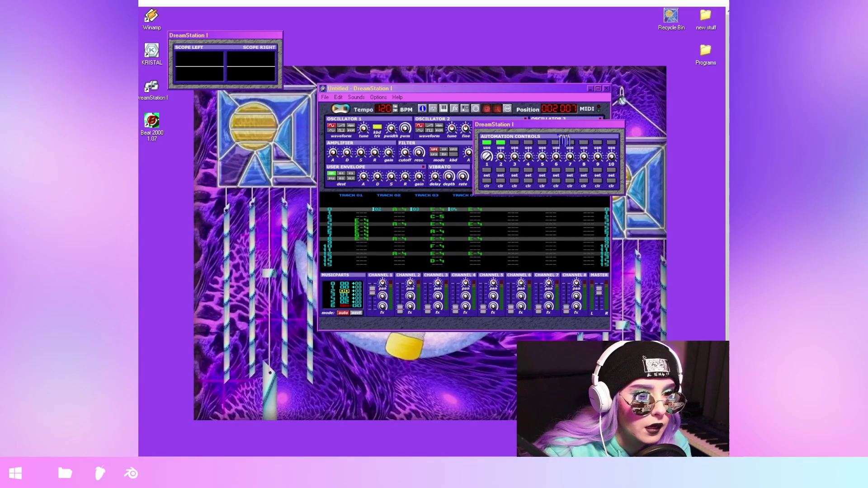
pyautogui.moveTo(532, 132); pyautogui.dragTo(377, 19)
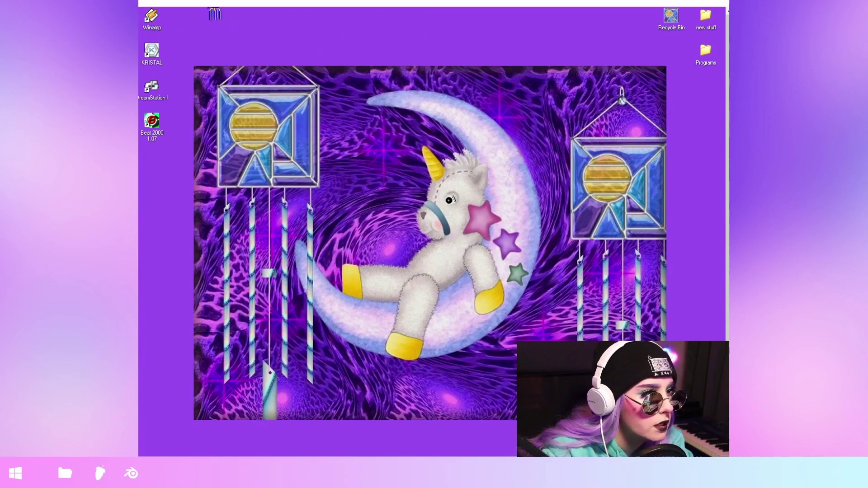
# Switch to Beat 2000 by launching it and dismiss its welcome message.
pyautogui.press('super')
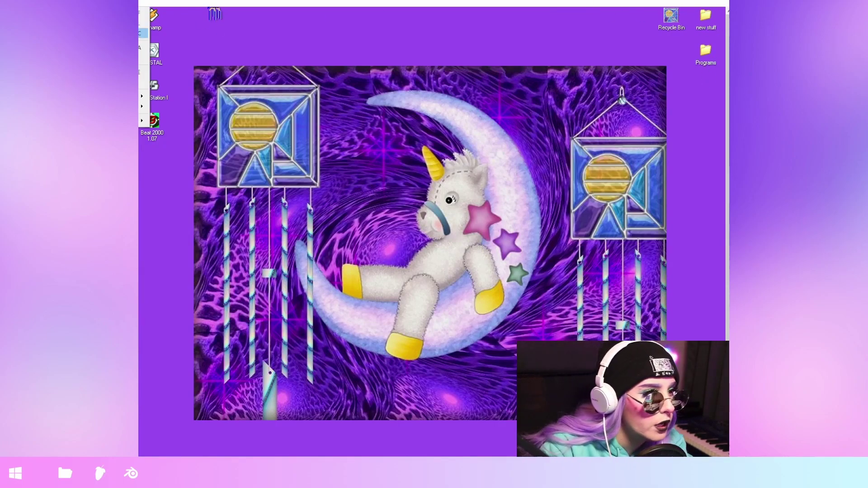
pyautogui.click(143, 12)
pyautogui.click(425, 269)
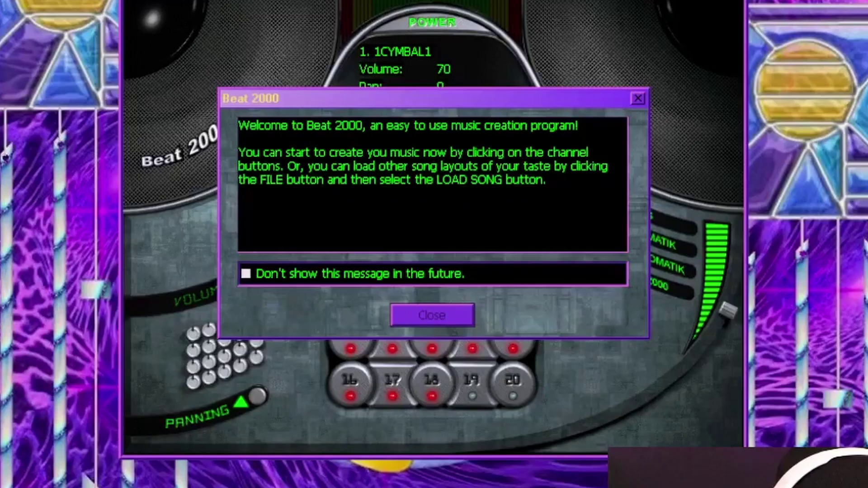
pyautogui.click(437, 322)
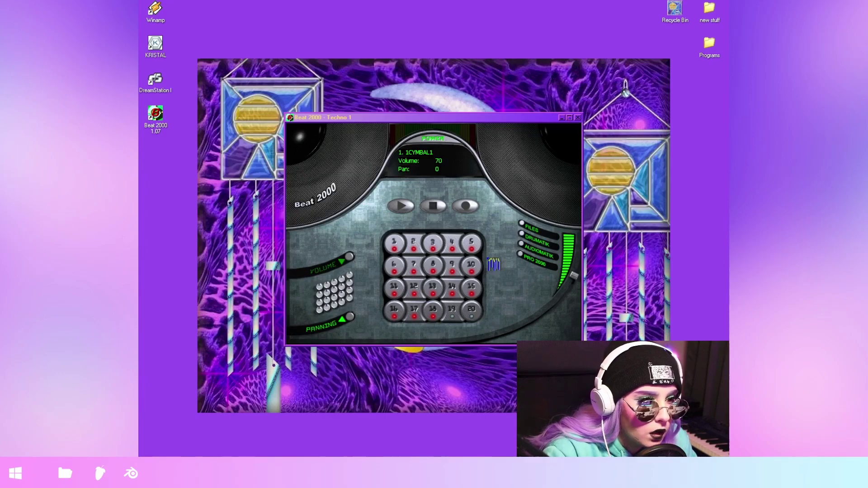
# Load the song JZ2_90 from the Jazz folder of the supplied songs.
pyautogui.click(526, 226)
pyautogui.click(518, 180)
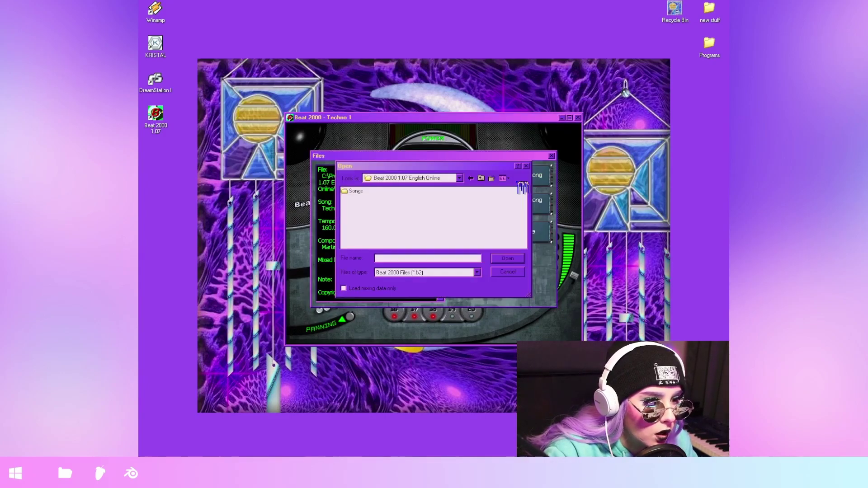
pyautogui.doubleClick(356, 190)
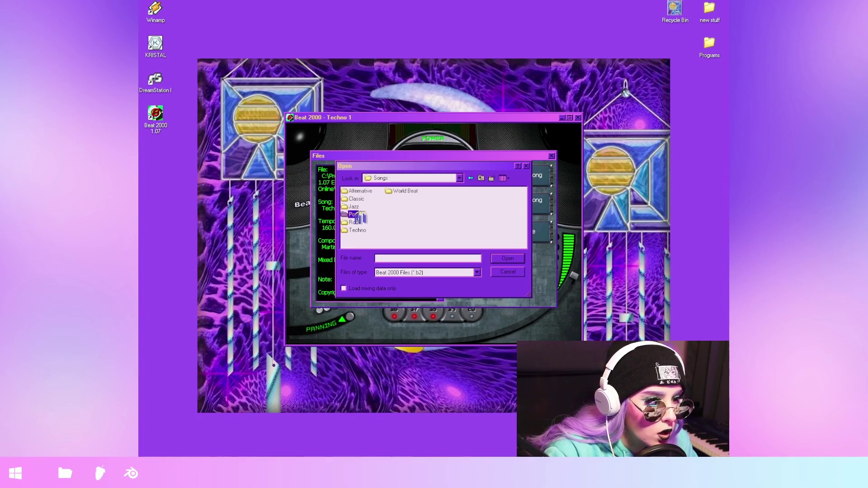
pyautogui.click(357, 190)
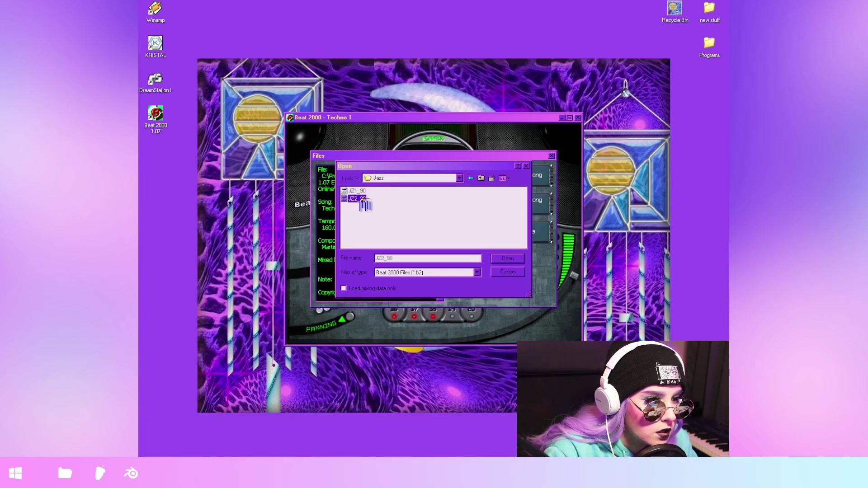
pyautogui.click(508, 258)
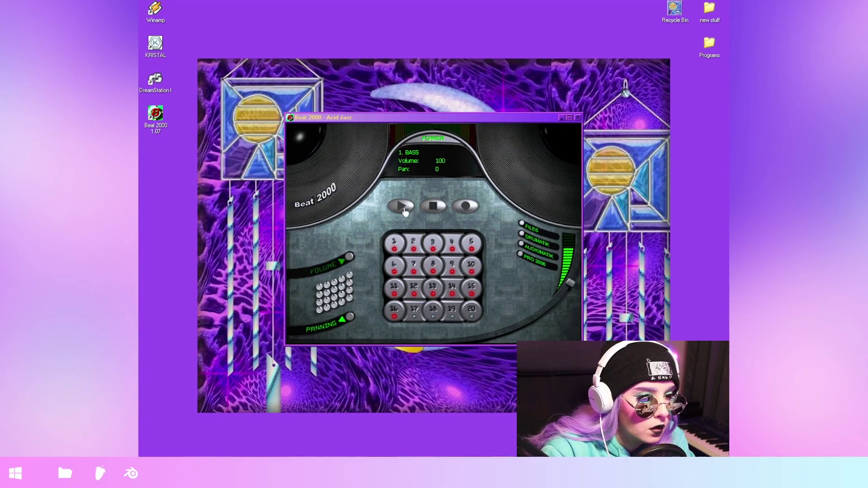
# Switch to the multitrack timeline view, draw a clip near the start of the CYMBAL RUN track and play it.
pyautogui.click(533, 229)
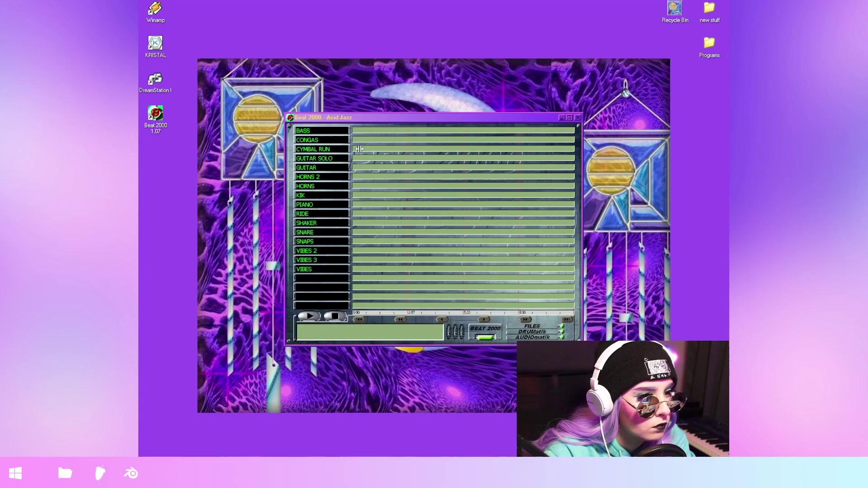
pyautogui.moveTo(373, 155); pyautogui.dragTo(432, 144)
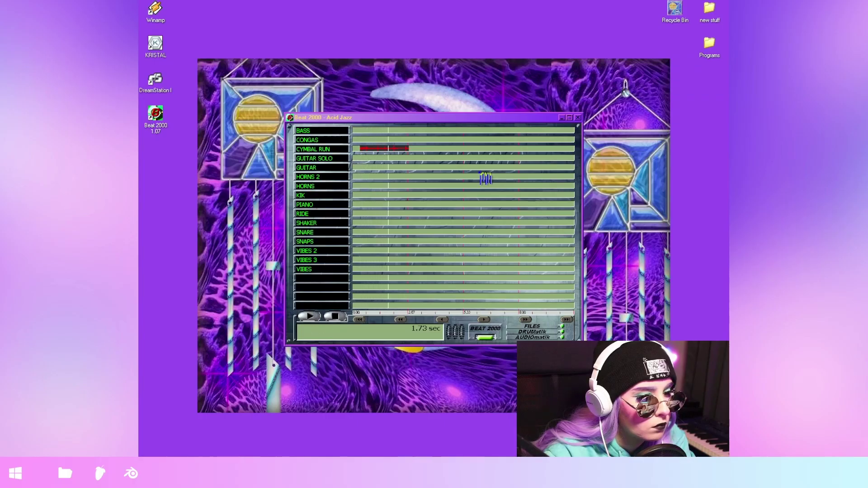
pyautogui.press('space')
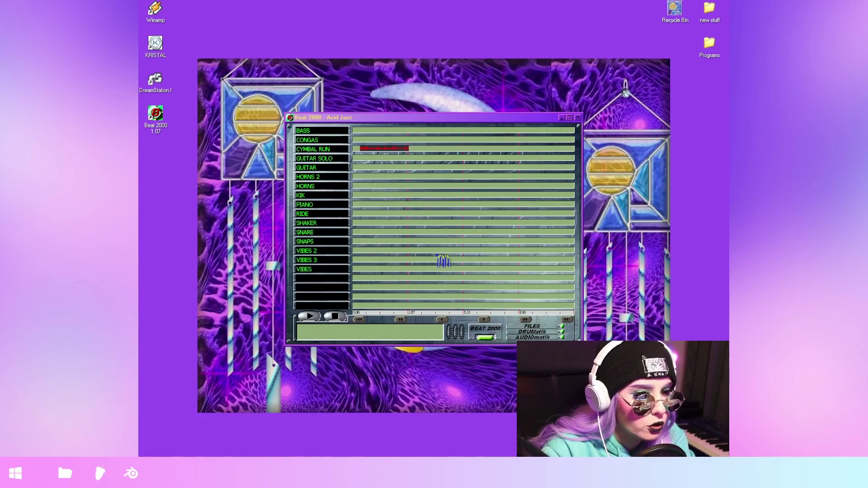
# Load the song AL1_120 from the Alternative folder and close the file window.
pyautogui.click(562, 329)
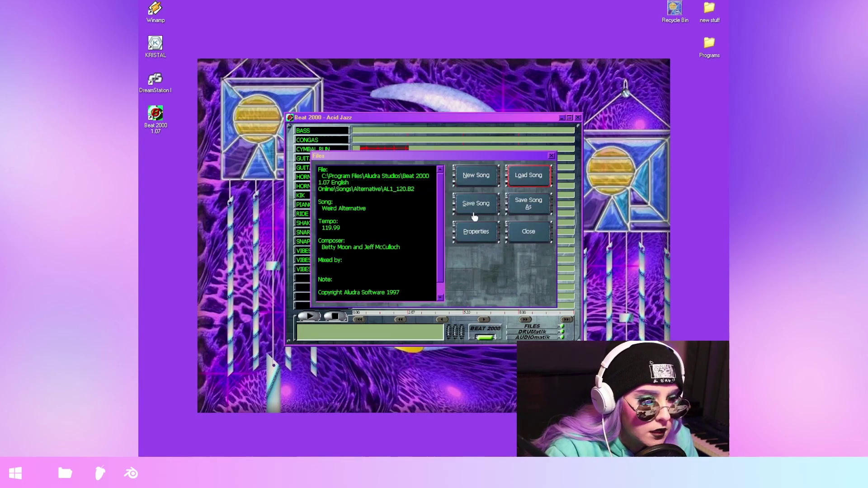
pyautogui.click(526, 231)
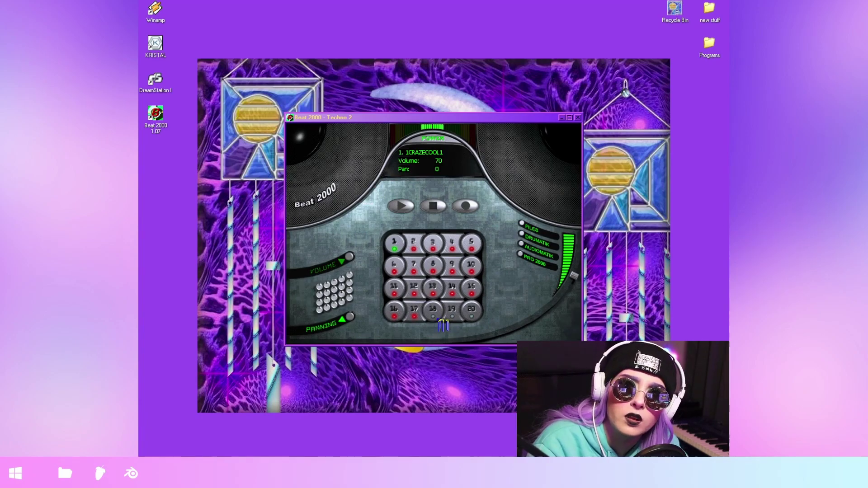
# Perform the Techno 2 song live by toggling the loops on channels 1, 2, 3 and 14.
pyautogui.click(400, 246)
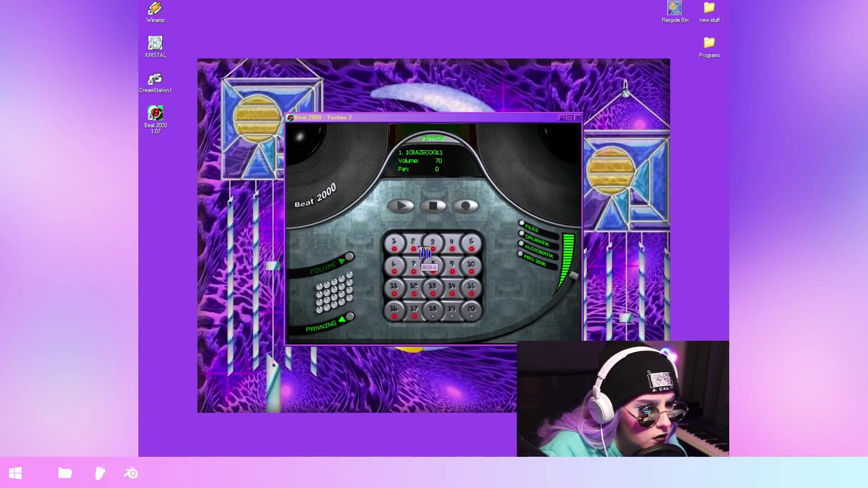
pyautogui.click(422, 249)
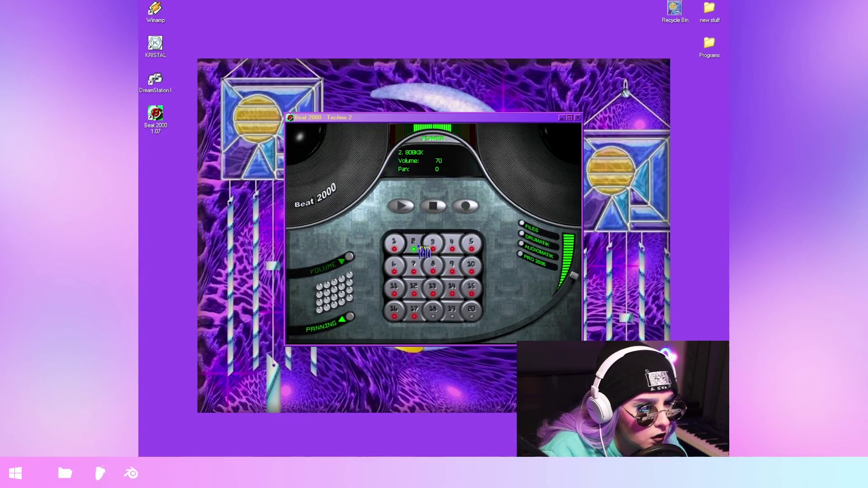
pyautogui.click(432, 246)
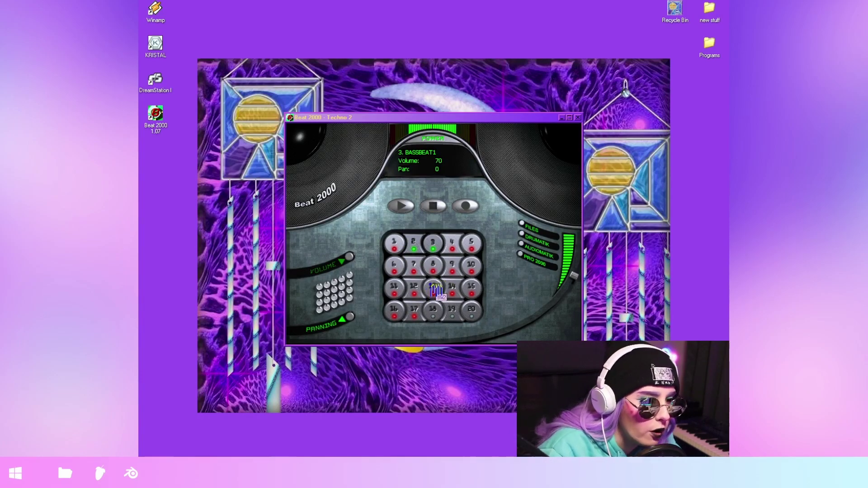
pyautogui.click(437, 248)
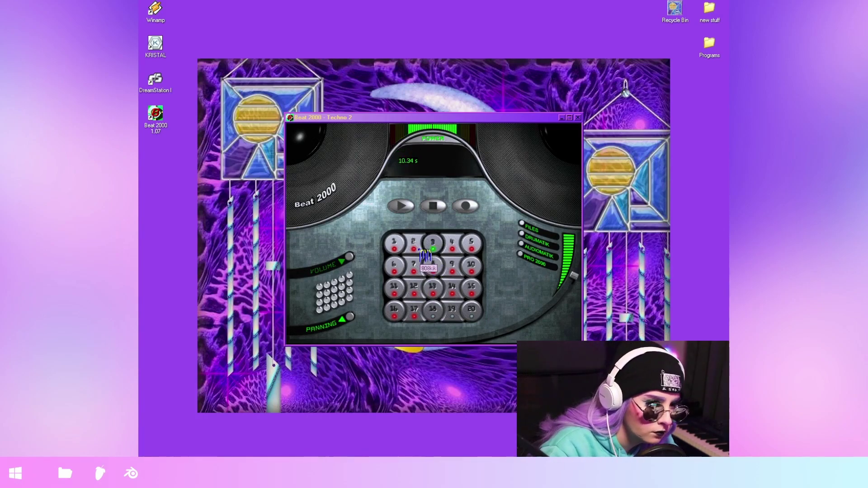
pyautogui.click(414, 244)
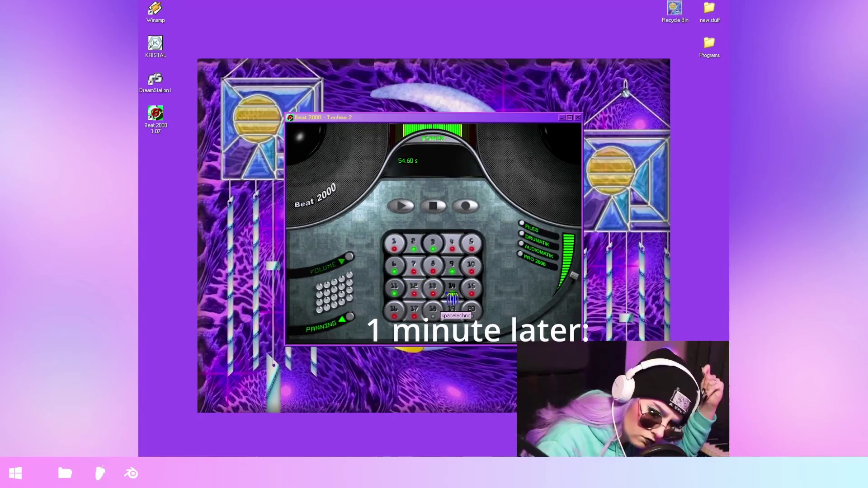
pyautogui.click(454, 300)
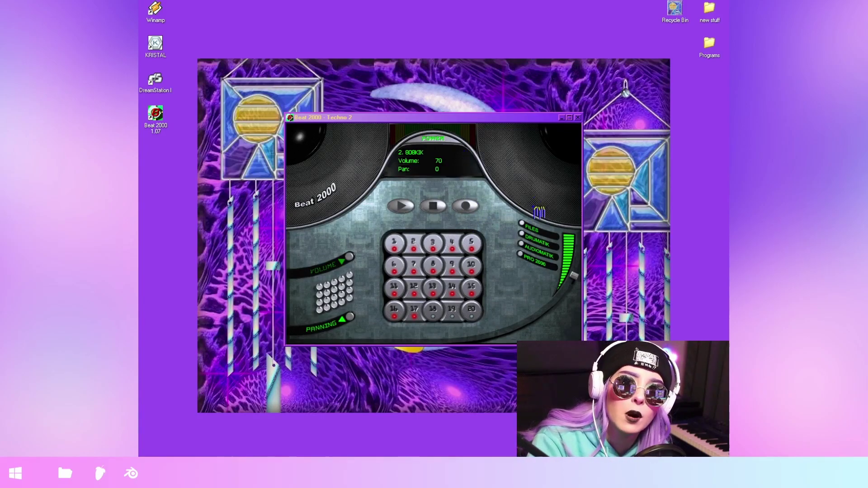
# Start a new song and load clips into tracks 1 to 8, with DRUMS3 from the Drums folder on track 1.
pyautogui.click(525, 224)
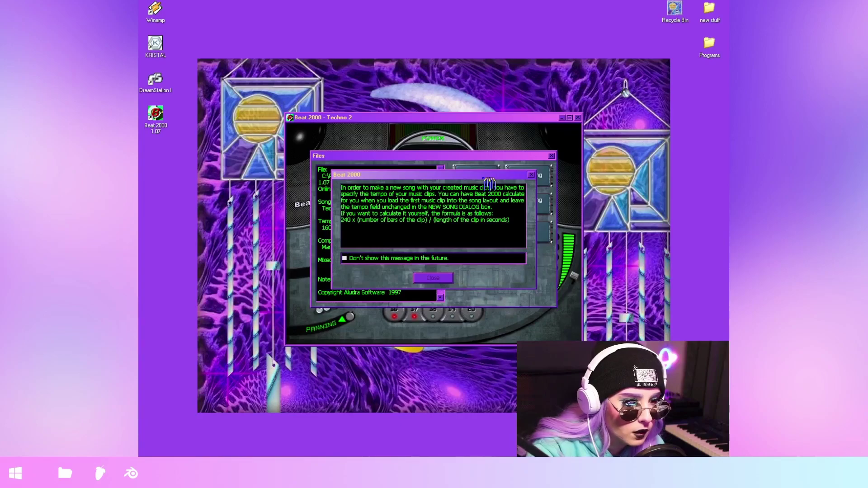
pyautogui.click(448, 278)
pyautogui.rightClick(400, 249)
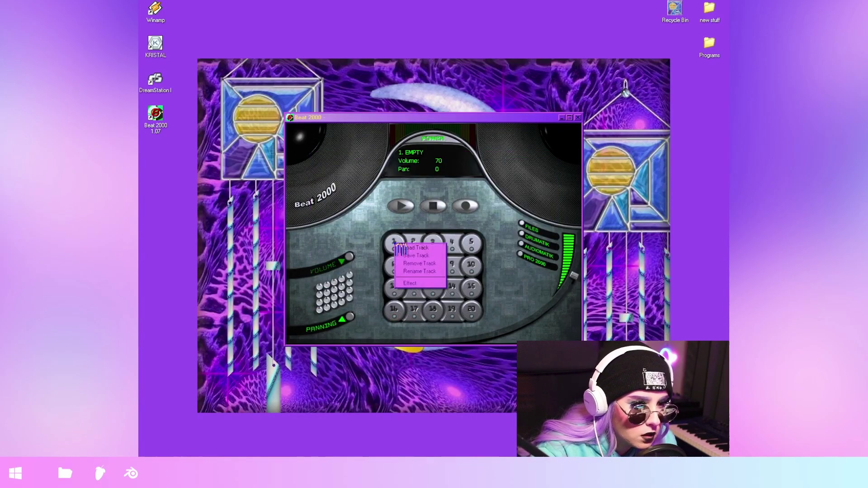
pyautogui.click(429, 249)
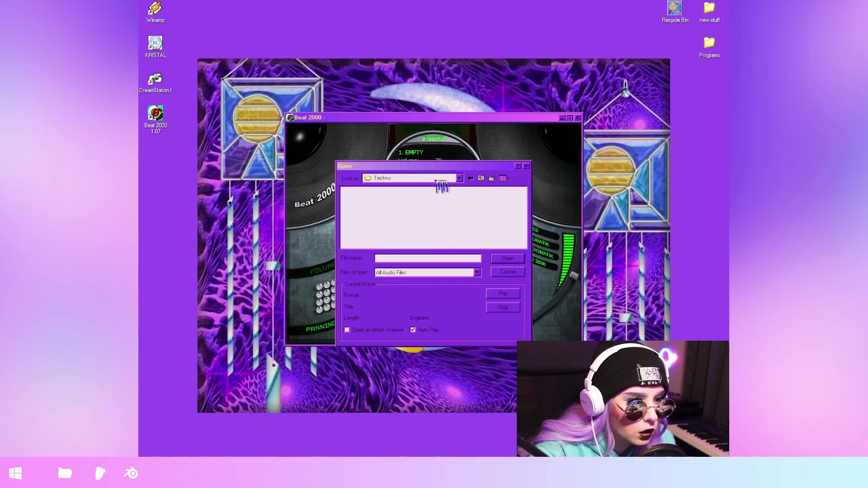
pyautogui.click(459, 178)
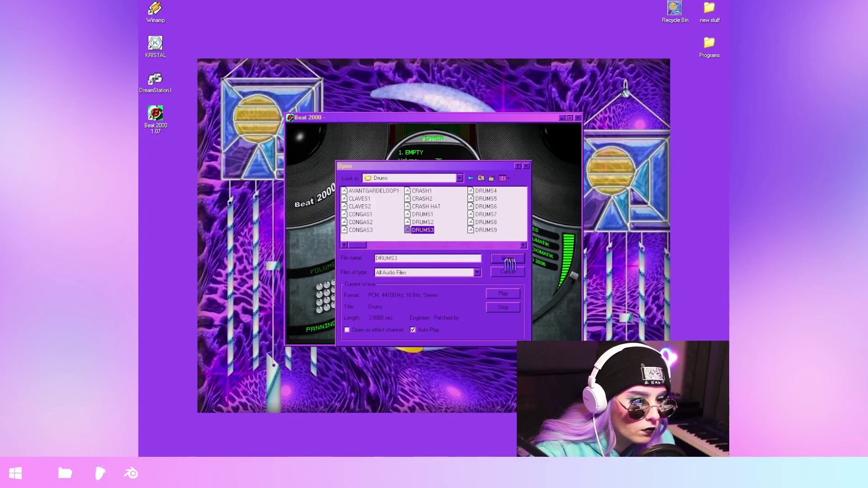
pyautogui.click(507, 258)
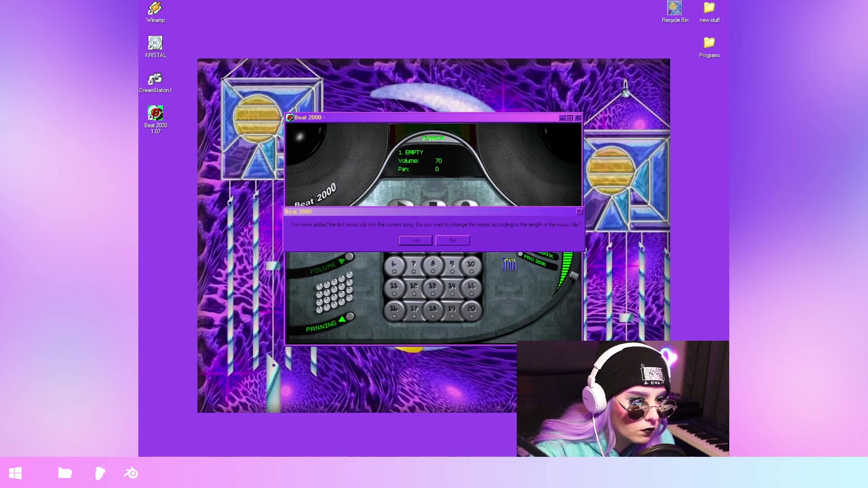
pyautogui.rightClick(415, 250)
pyautogui.click(441, 254)
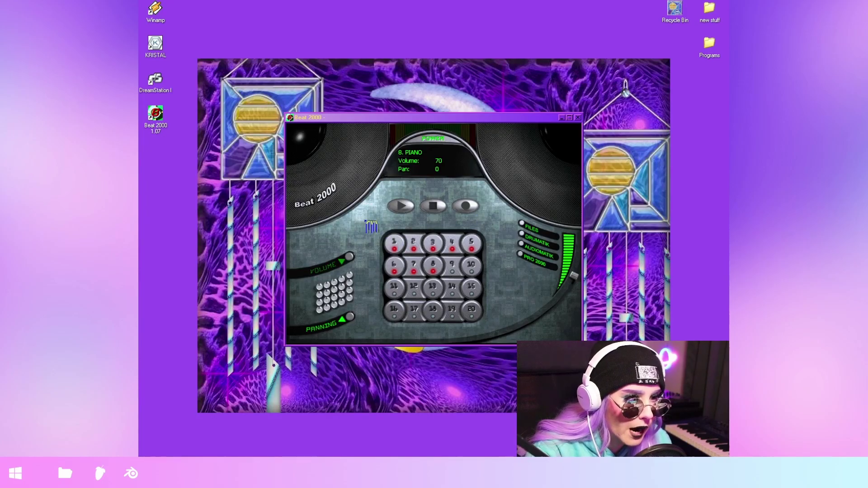
# Perform the new song live by toggling the drum loops on channels 1 to 3, the bass on 4 and the piano on 8.
pyautogui.click(394, 243)
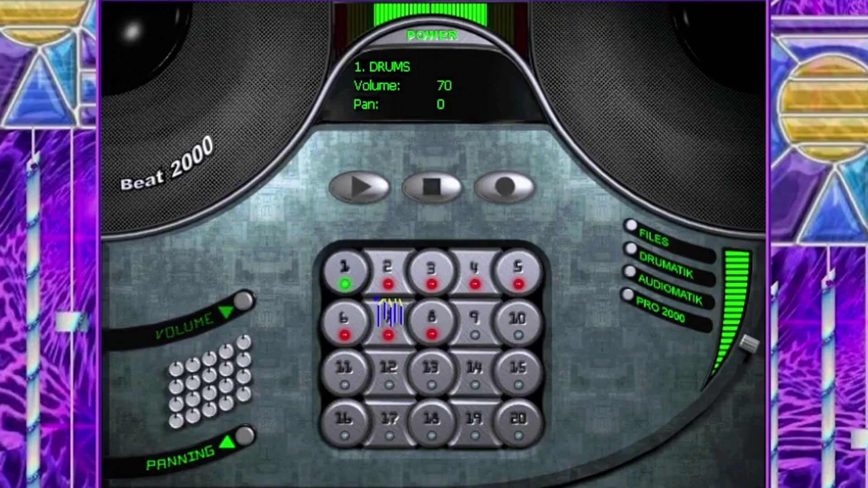
pyautogui.click(387, 271)
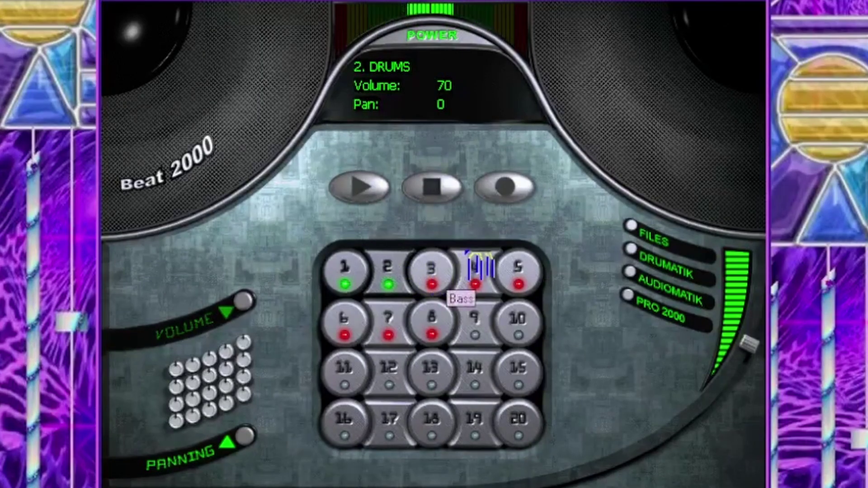
pyautogui.click(434, 273)
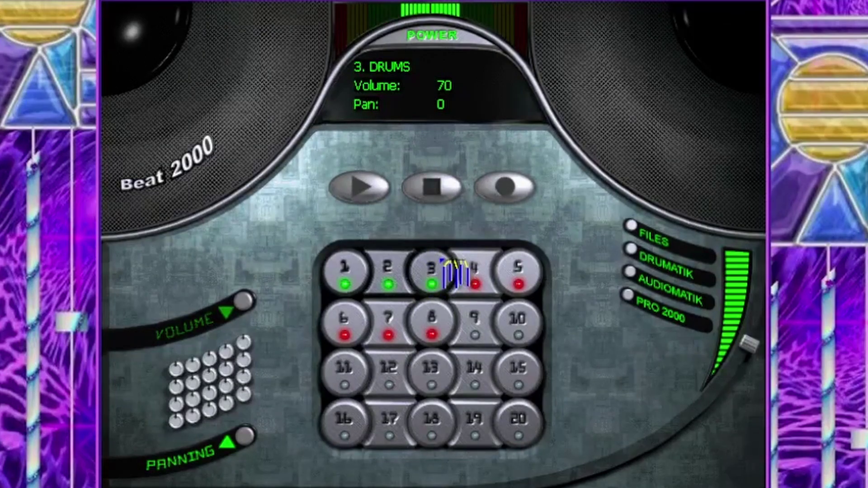
pyautogui.click(348, 270)
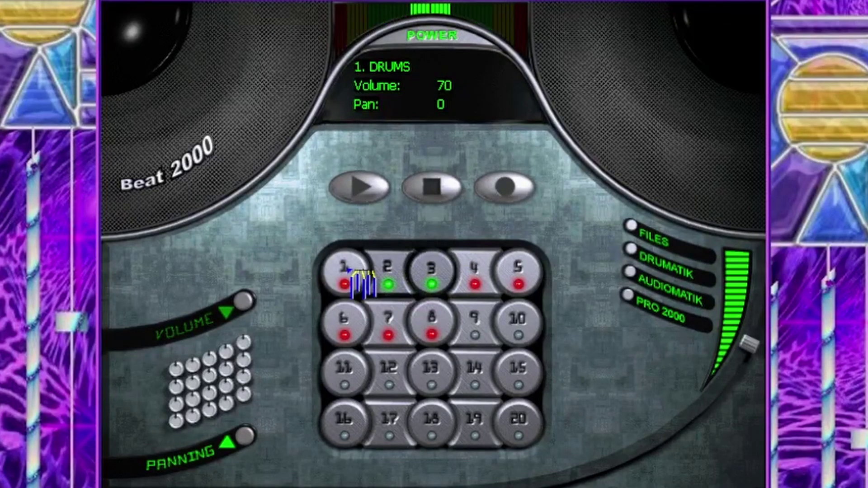
pyautogui.click(348, 270)
pyautogui.click(462, 276)
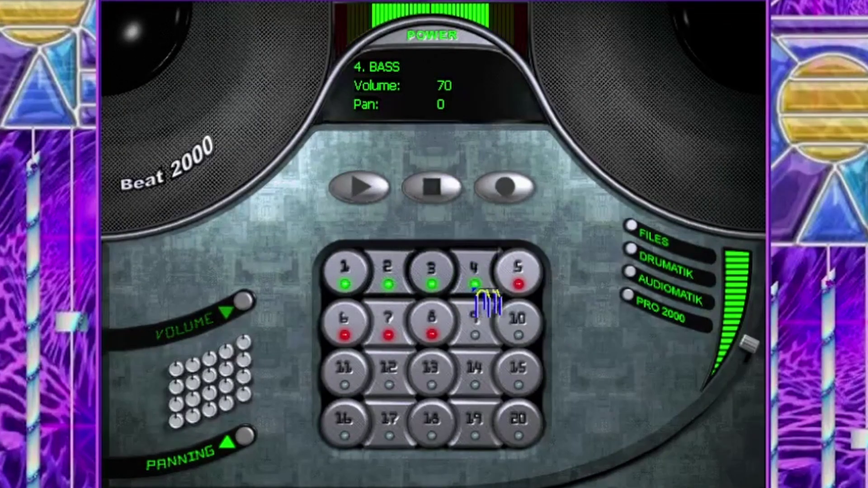
pyautogui.click(430, 322)
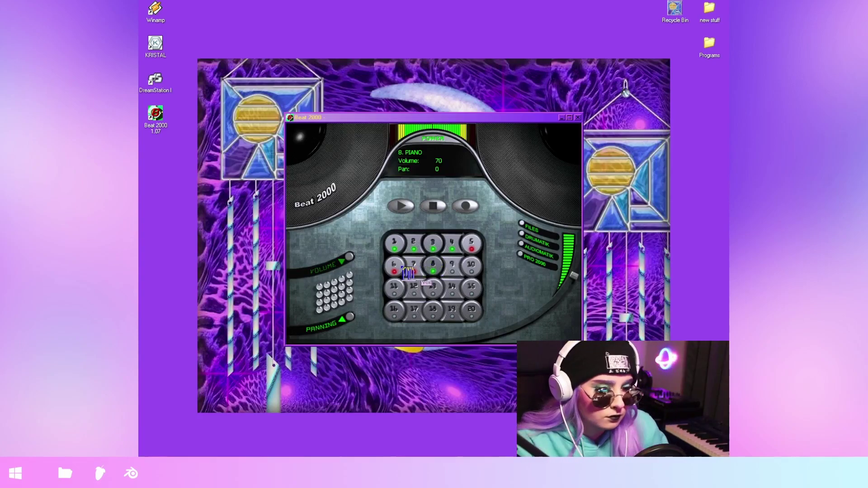
pyautogui.click(430, 265)
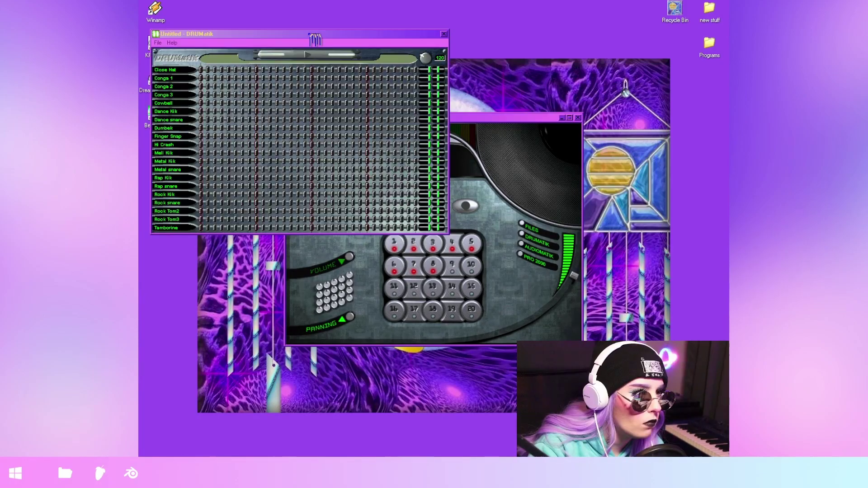
# Program a DRUMatik pattern with evenly spaced Close Hat hits plus Dance Kik and Dance snare hits, and raise the tempo.
pyautogui.moveTo(310, 33); pyautogui.dragTo(470, 135)
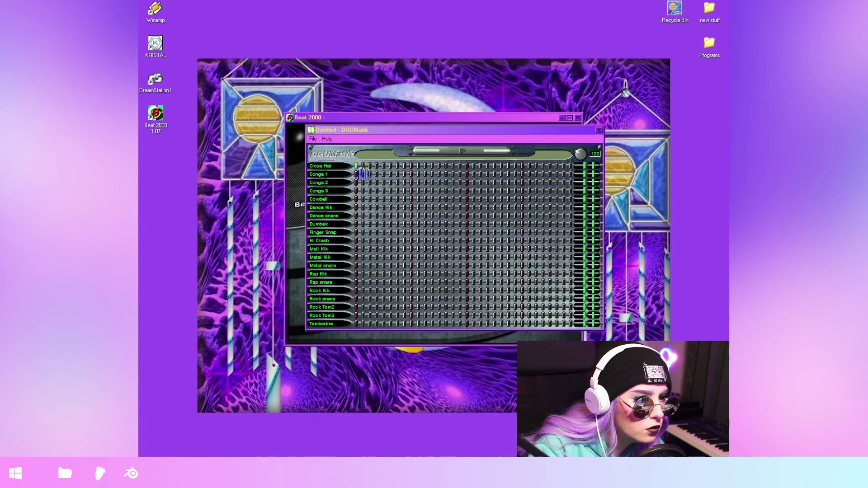
pyautogui.click(494, 166)
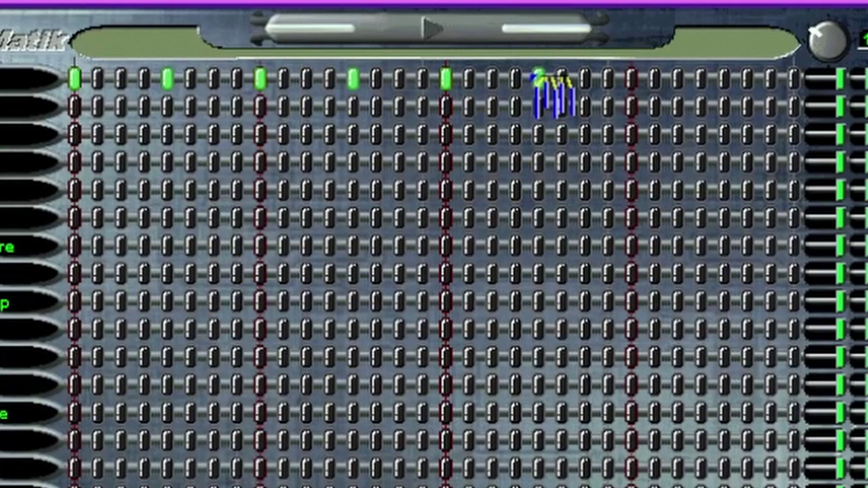
pyautogui.click(522, 166)
pyautogui.click(725, 79)
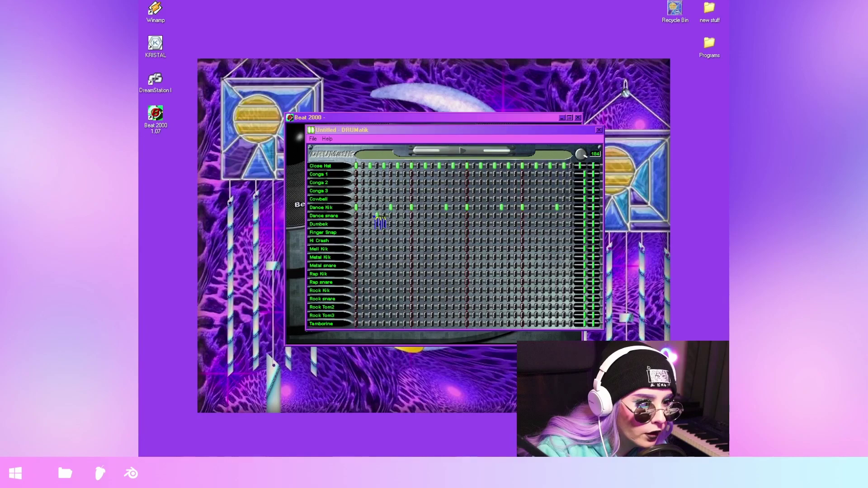
pyautogui.click(377, 216)
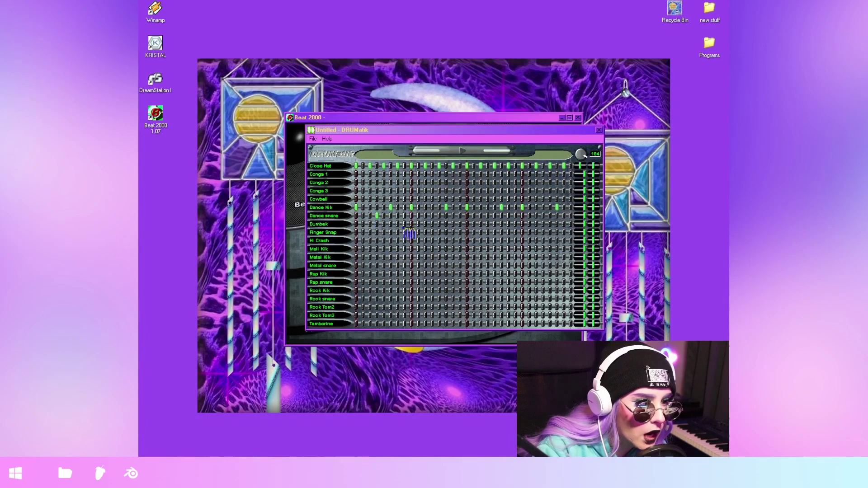
# Play the drum pattern, save it as a DRUMatik file and close DRUMatik.
pyautogui.click(463, 151)
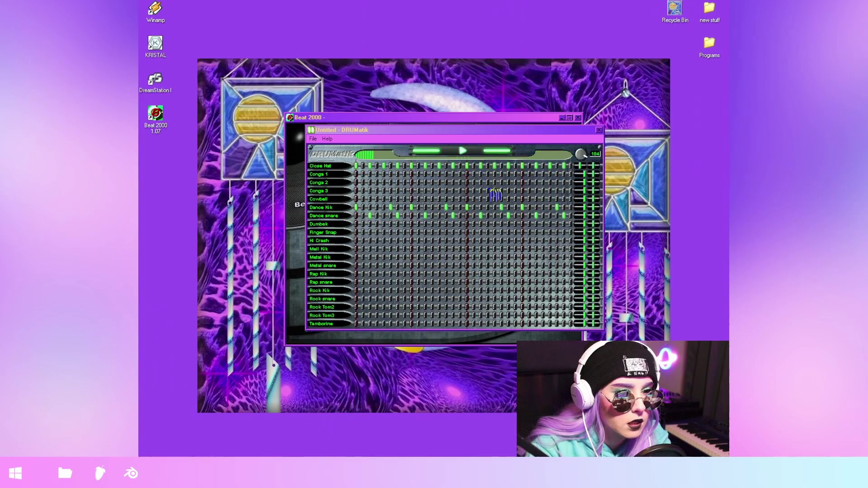
pyautogui.moveTo(453, 130); pyautogui.dragTo(426, 190)
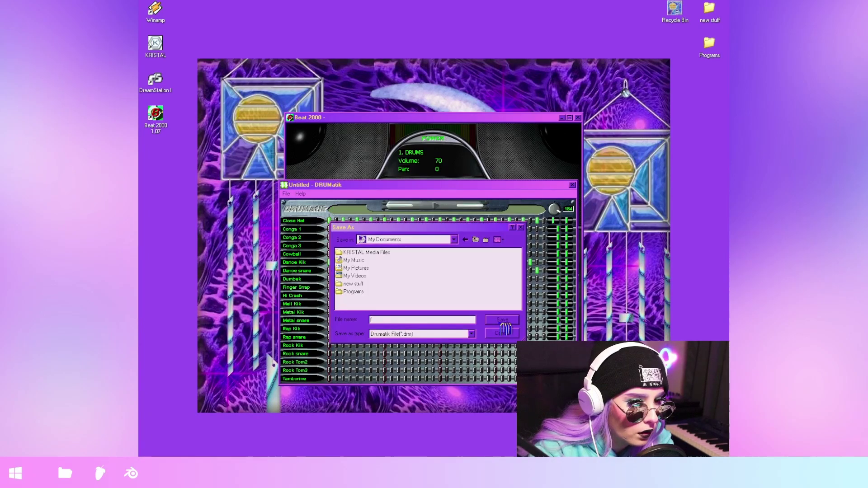
pyautogui.click(501, 321)
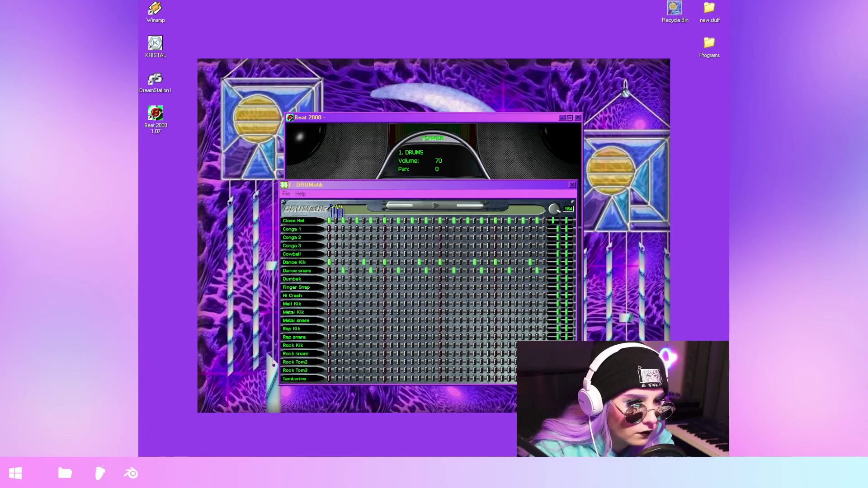
pyautogui.click(572, 184)
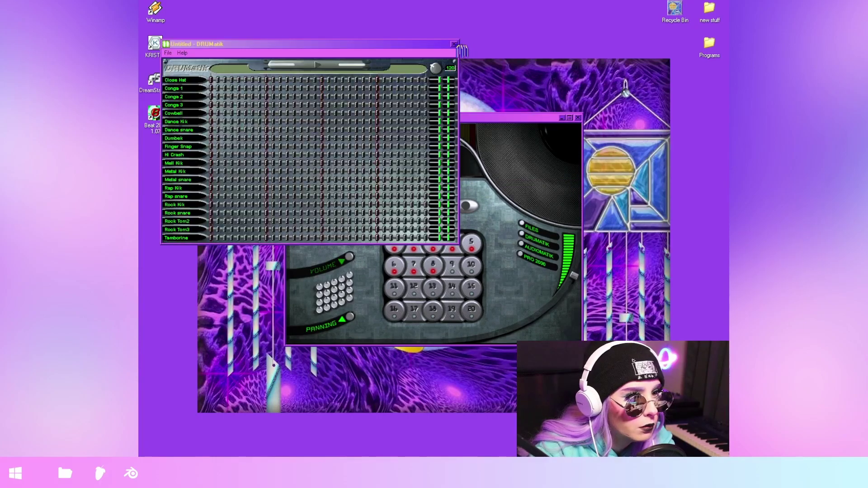
# Search the new stuff, Programs and My Documents folders for the saved drum pattern to load into track 9.
pyautogui.click(455, 44)
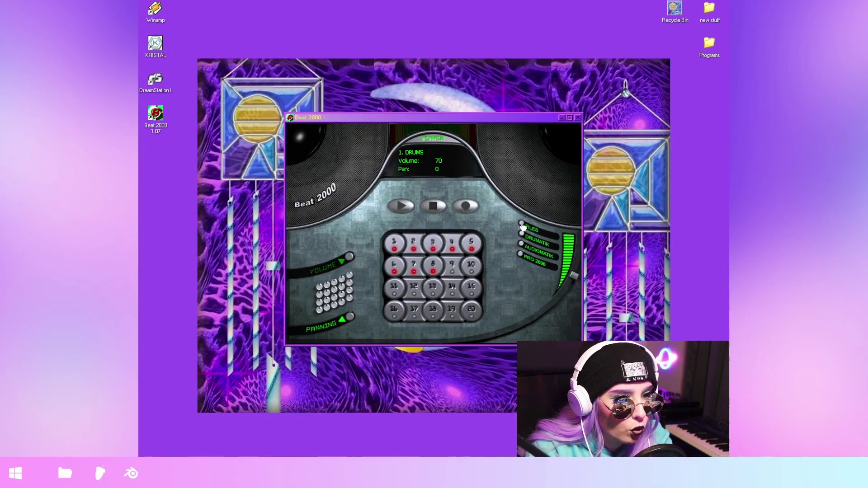
pyautogui.click(522, 225)
pyautogui.click(522, 225)
pyautogui.click(454, 270)
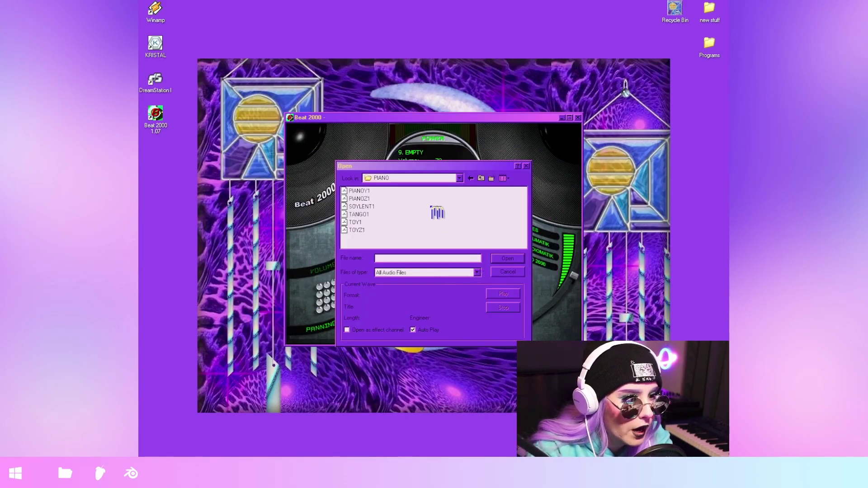
pyautogui.click(437, 180)
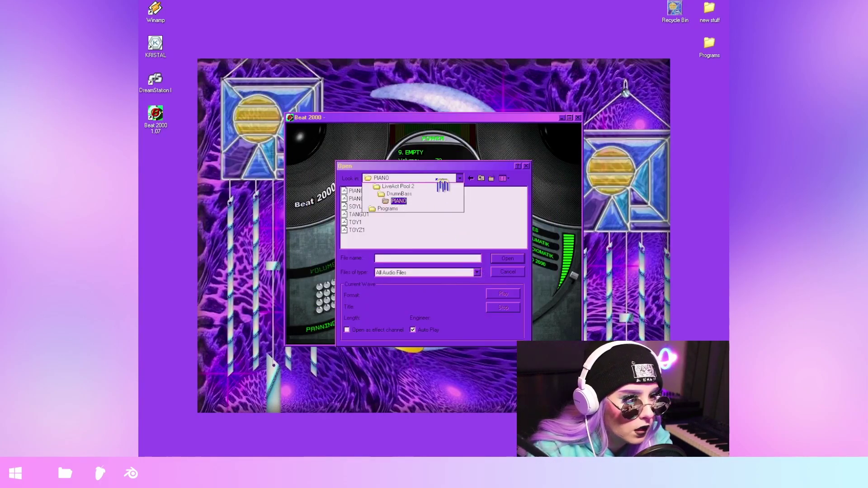
pyautogui.click(431, 254)
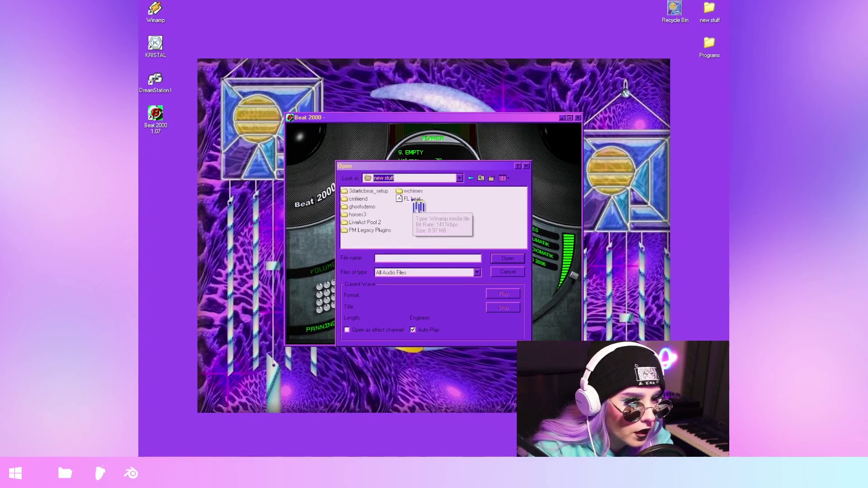
pyautogui.click(458, 178)
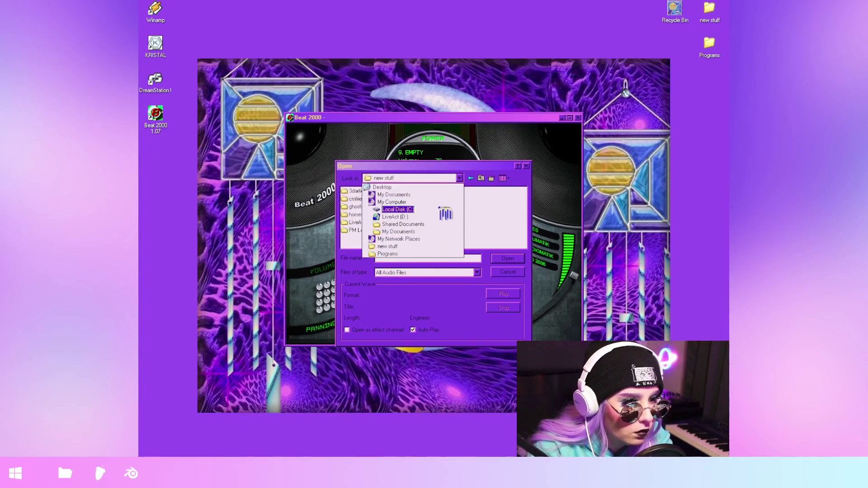
pyautogui.click(401, 253)
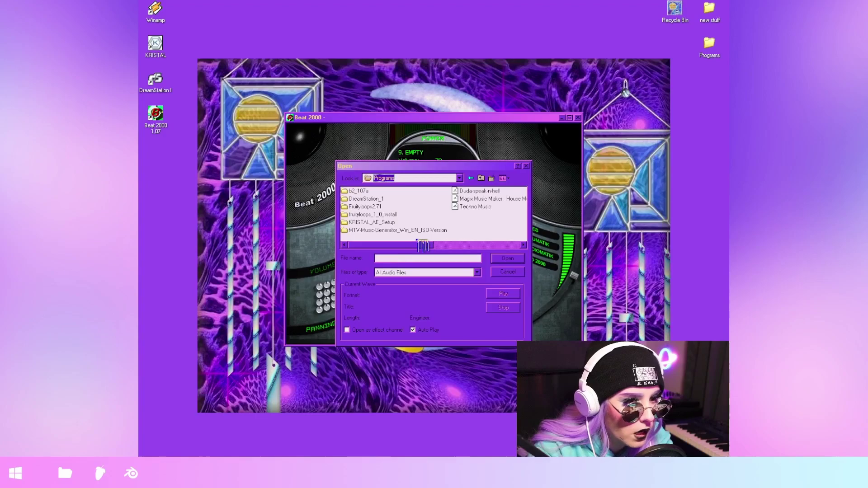
pyautogui.click(416, 178)
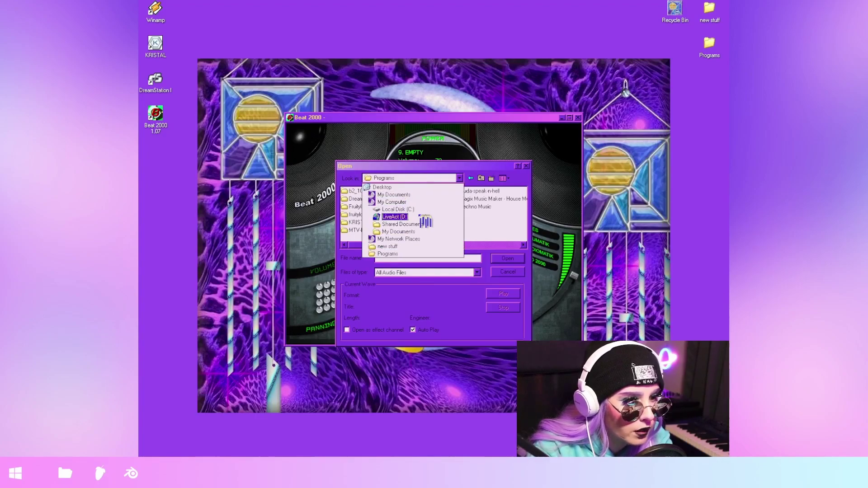
pyautogui.click(415, 232)
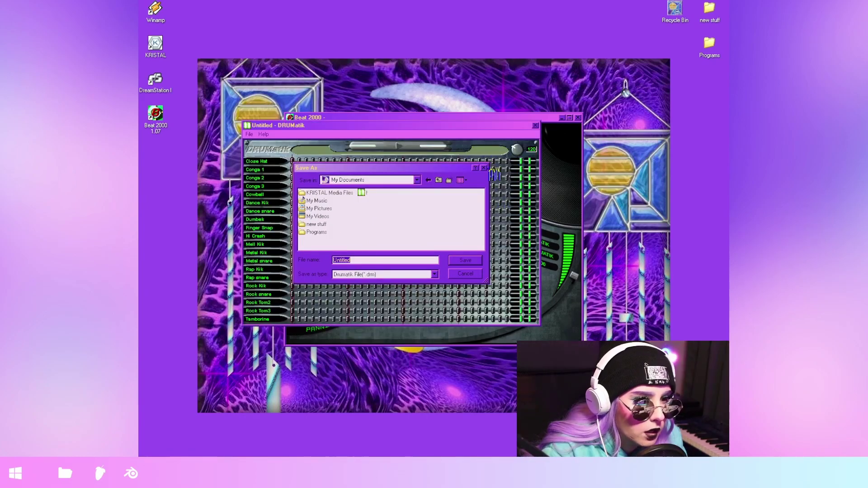
# Check the save location of the pattern in DRUMatik, and close DRUMatik and the track loading dialog.
pyautogui.click(484, 168)
pyautogui.click(535, 125)
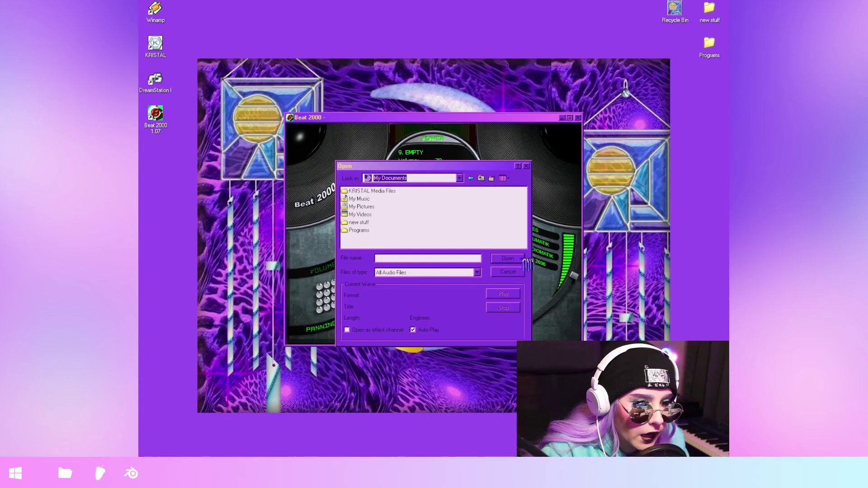
pyautogui.click(527, 166)
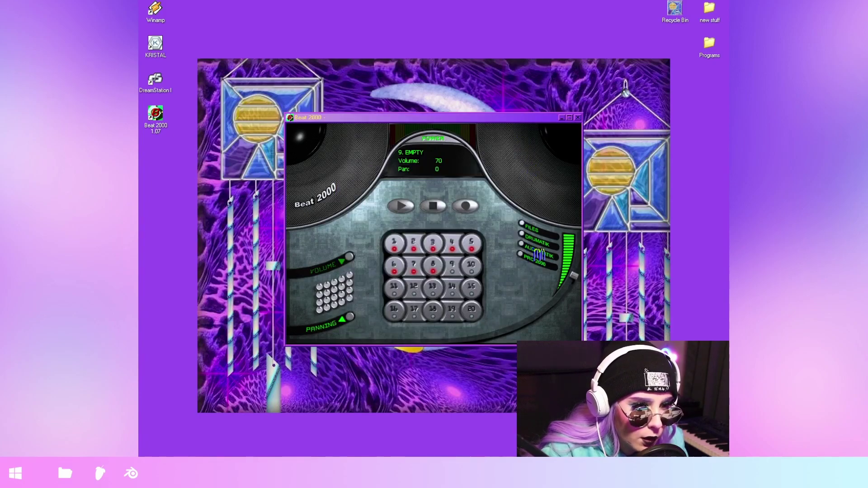
# Open AUDIOmatik, create a new wave and open TANGO1 from the PIANO folder.
pyautogui.click(522, 247)
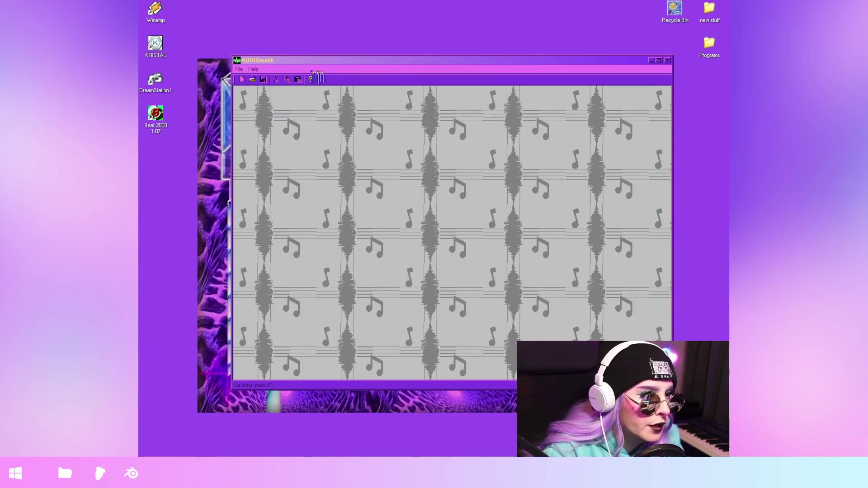
pyautogui.hotkey('ctrl', 'n')
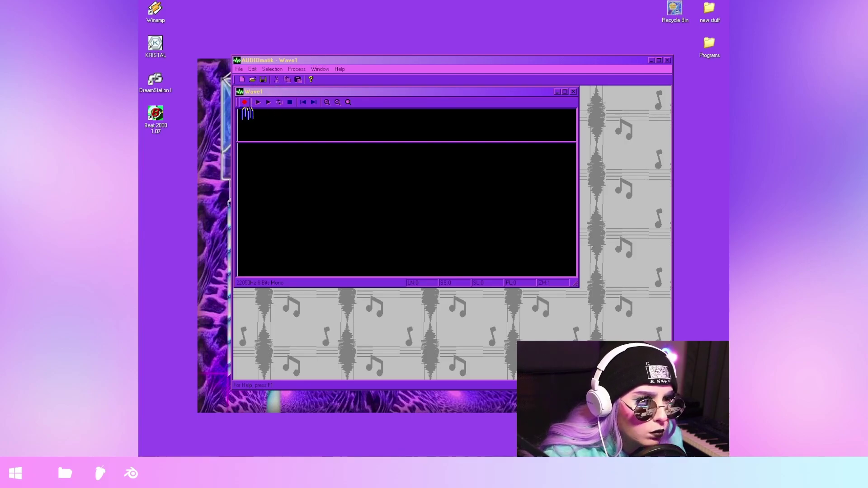
pyautogui.click(239, 69)
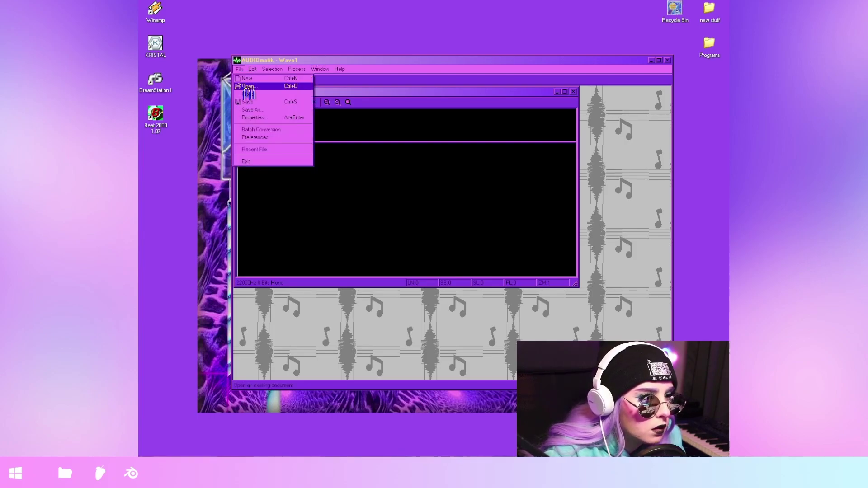
pyautogui.click(247, 86)
pyautogui.click(388, 187)
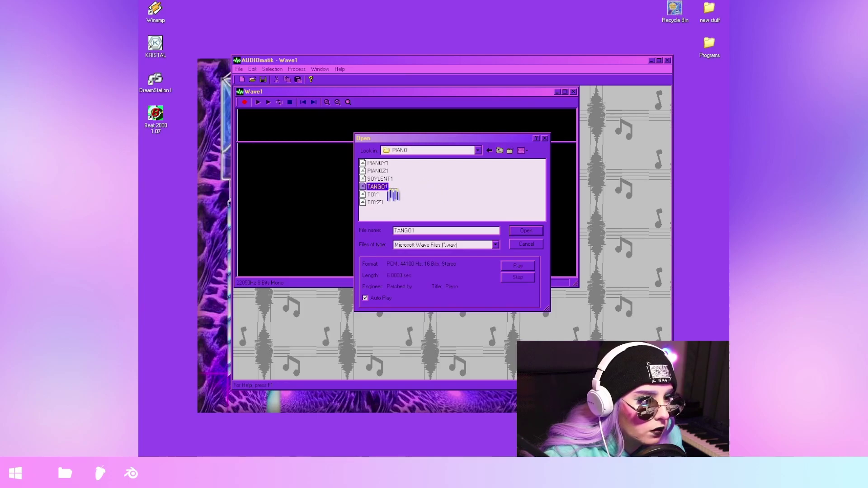
pyautogui.click(525, 229)
# Try selecting ranges in the overview and left channel of the TANGO1 waveform.
pyautogui.moveTo(274, 144); pyautogui.dragTo(304, 141)
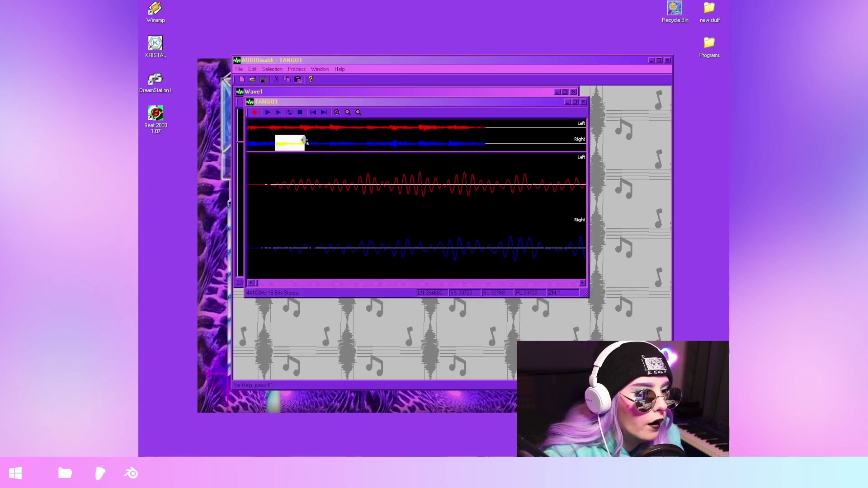
pyautogui.click(321, 180)
pyautogui.moveTo(299, 184); pyautogui.dragTo(435, 187)
pyautogui.click(346, 160)
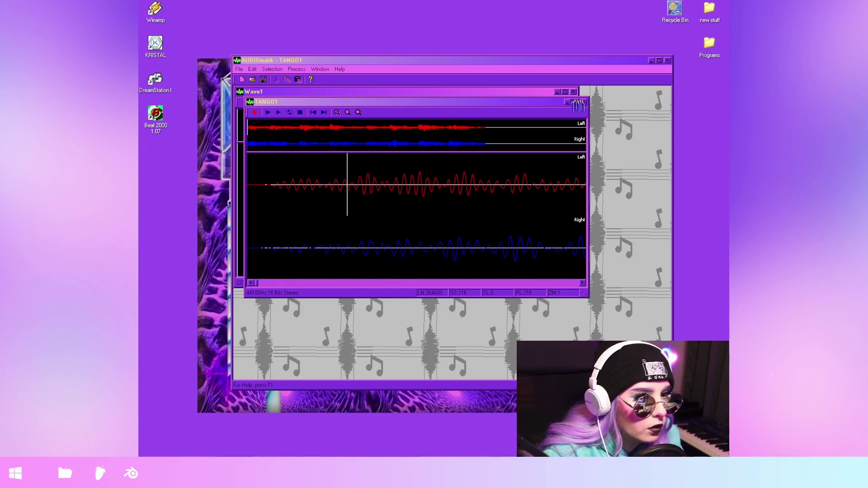